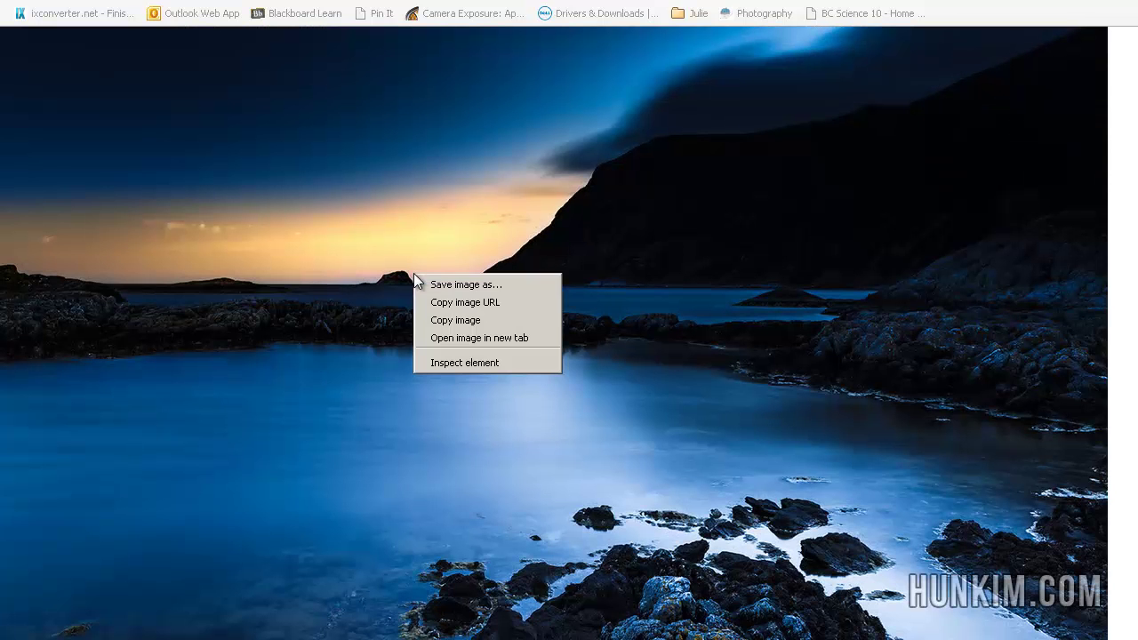
- Paste the copied coastal night photo into a new 1600x900 clipboard-sized document, then return to the browser
left_click(453, 320)
key("alt+Tab")
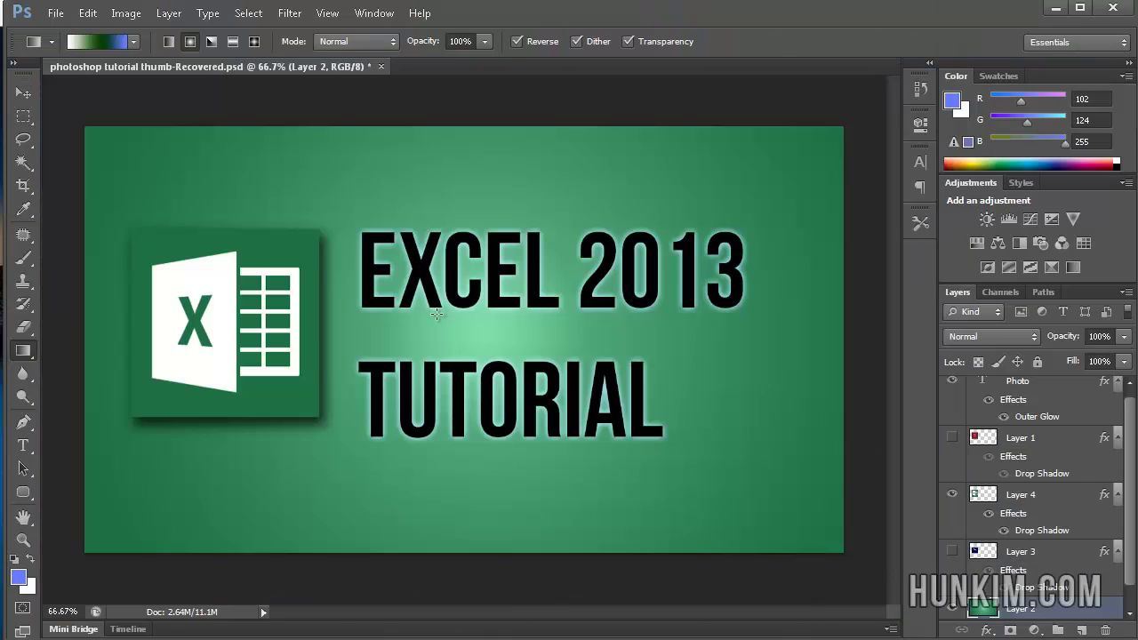
key("ctrl+n")
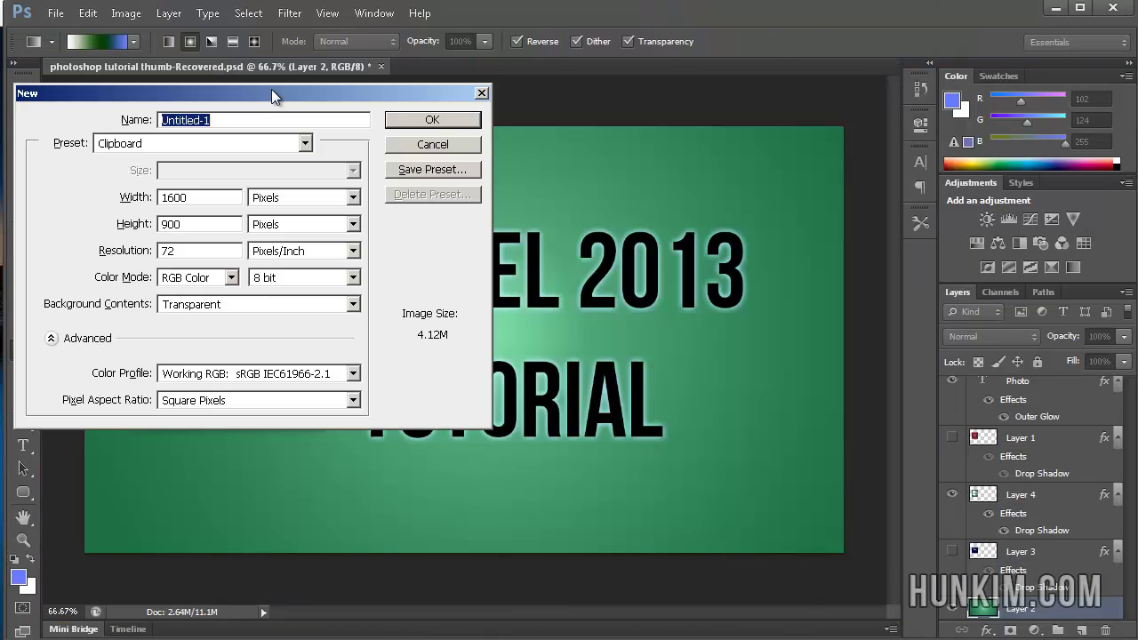
key("Return")
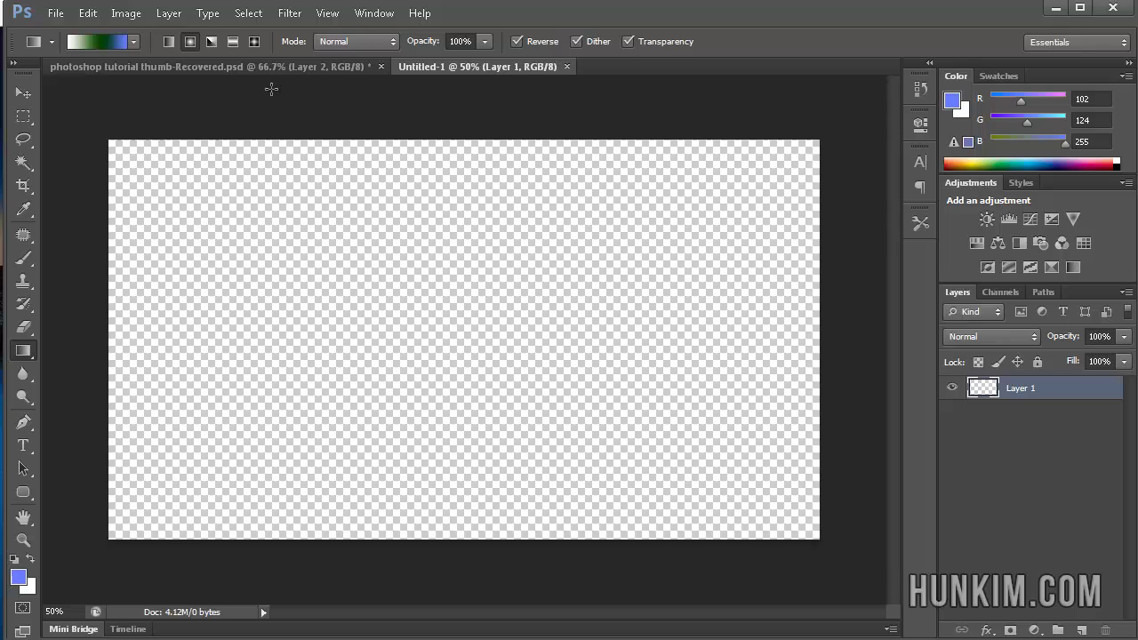
key("ctrl+v")
left_click(87, 13)
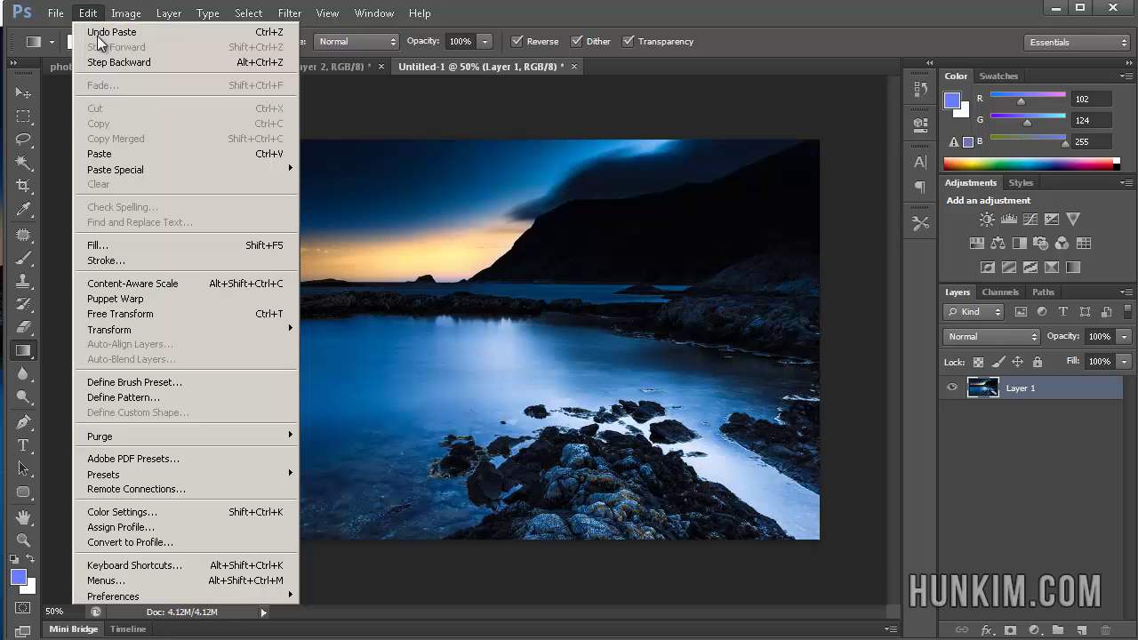
left_click(599, 13)
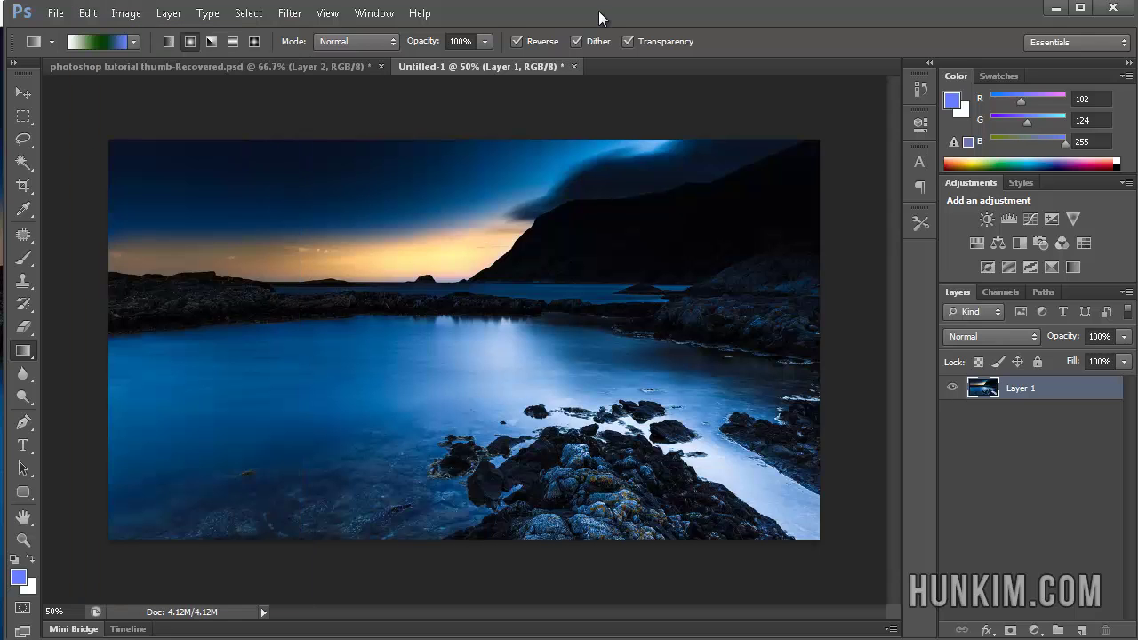
key("alt+Tab")
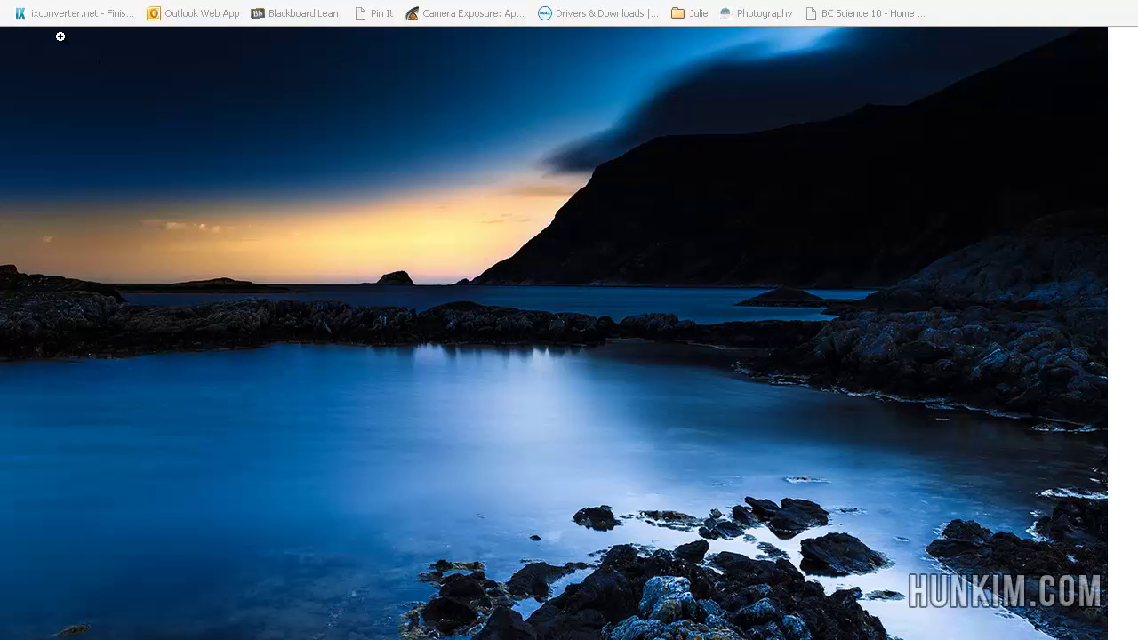
- From the wallpaper listing, open 'Was it all a dream?' full-size and copy the Half Dome image
key("alt+Left")
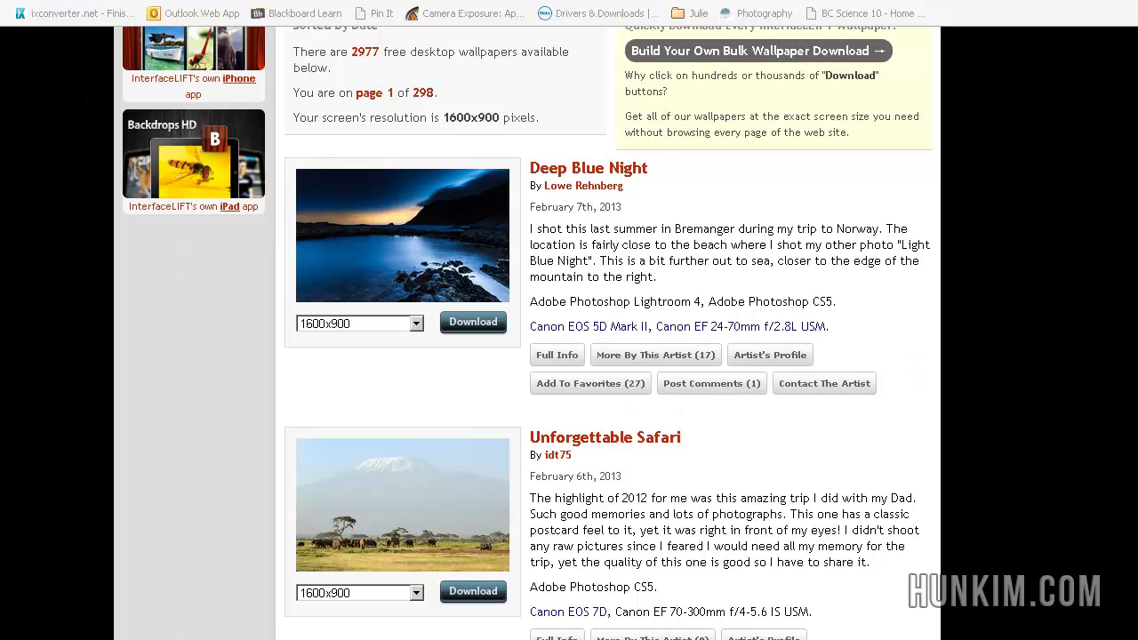
scroll(569, 355, "down", 6)
scroll(427, 281, "down", 2)
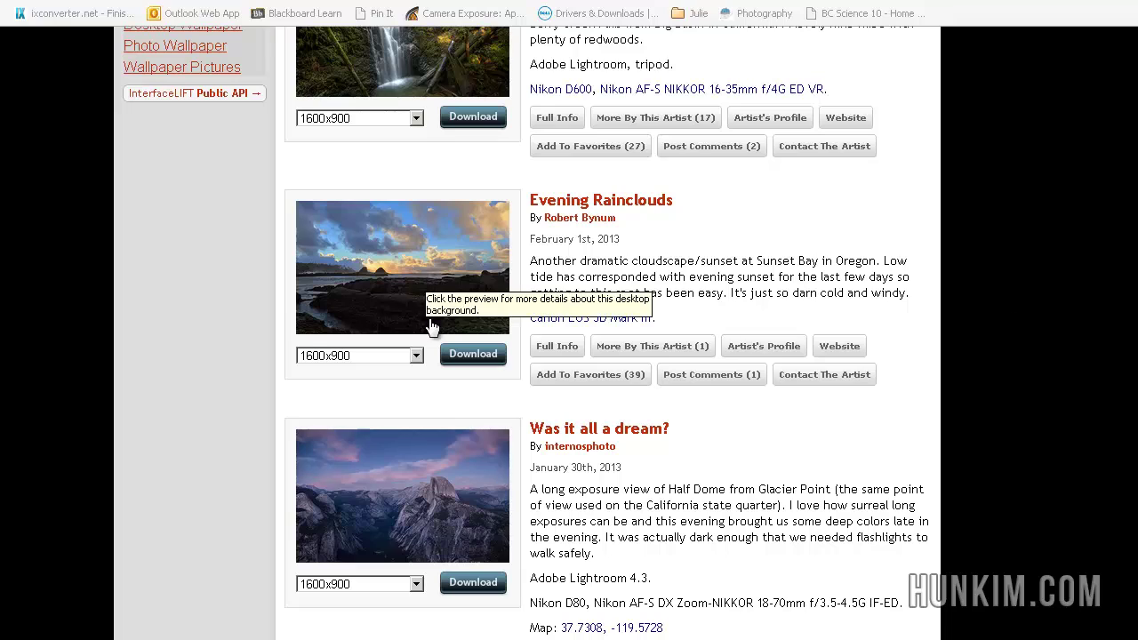
scroll(525, 355, "down", 1)
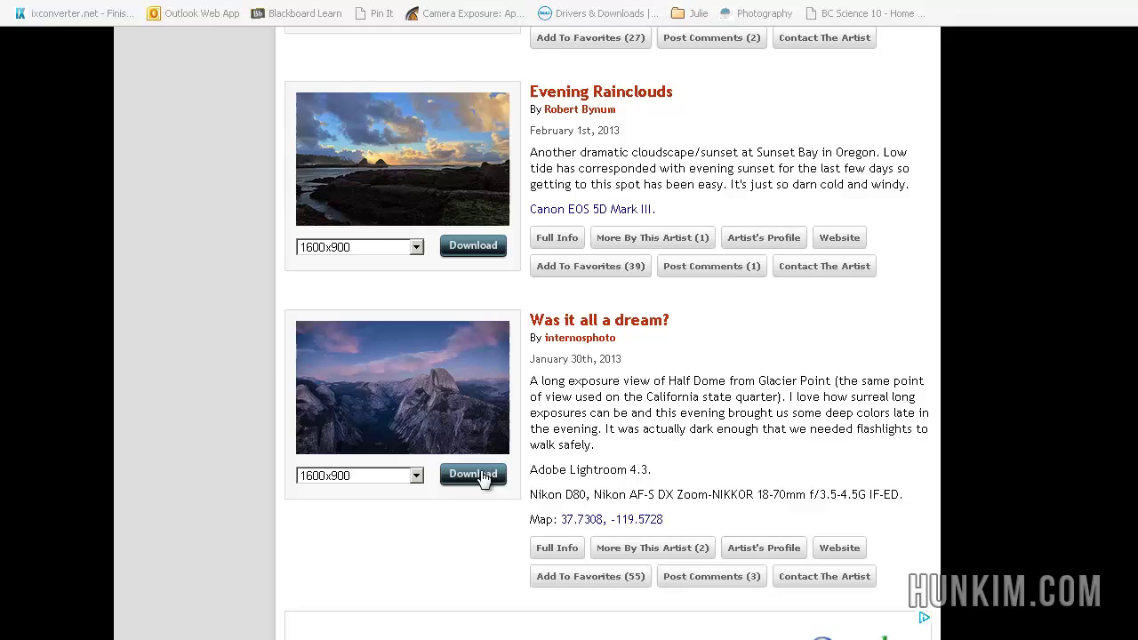
left_click(483, 478)
right_click(353, 284)
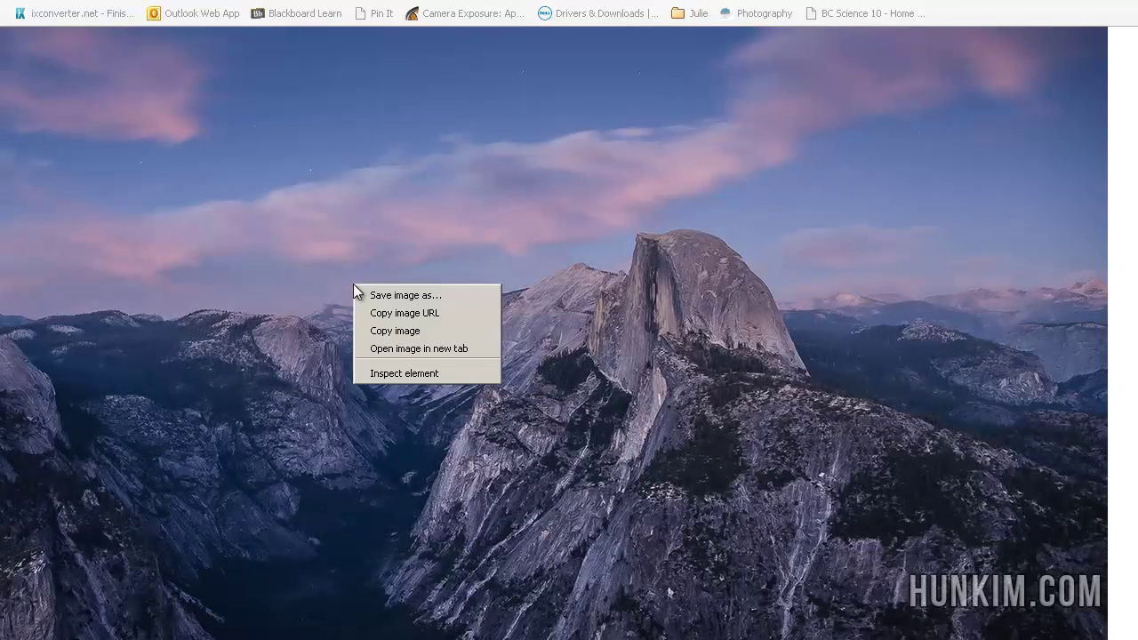
left_click(389, 330)
key("alt+Tab")
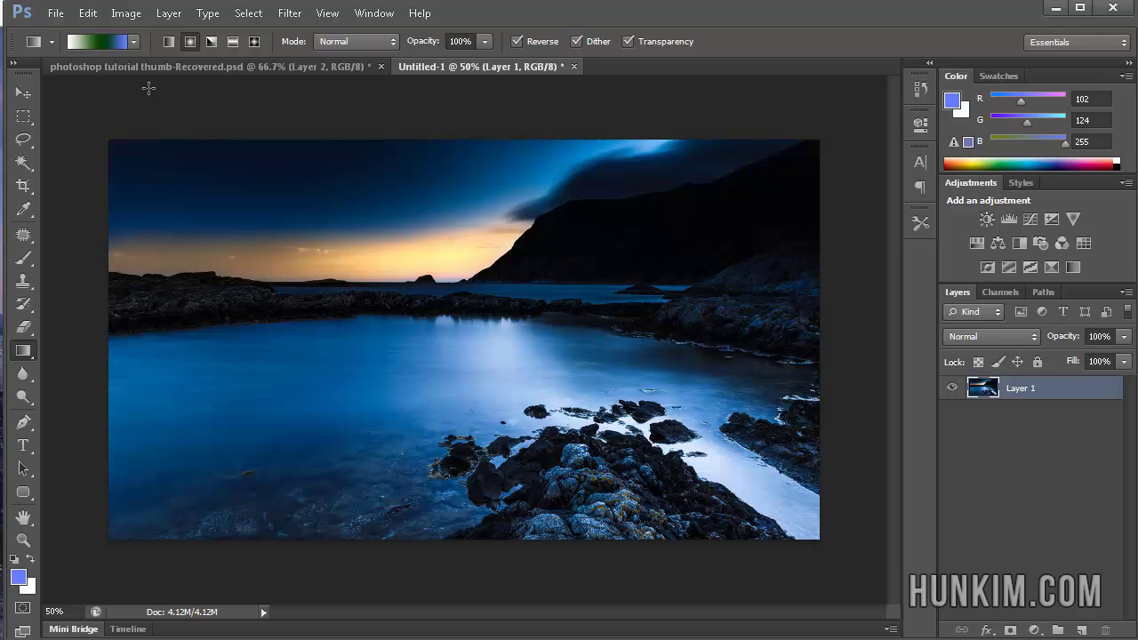
- Paste the Half Dome photo as Layer 2 and drag it right to reveal the coast on the left
left_click(93, 22)
left_click(125, 154)
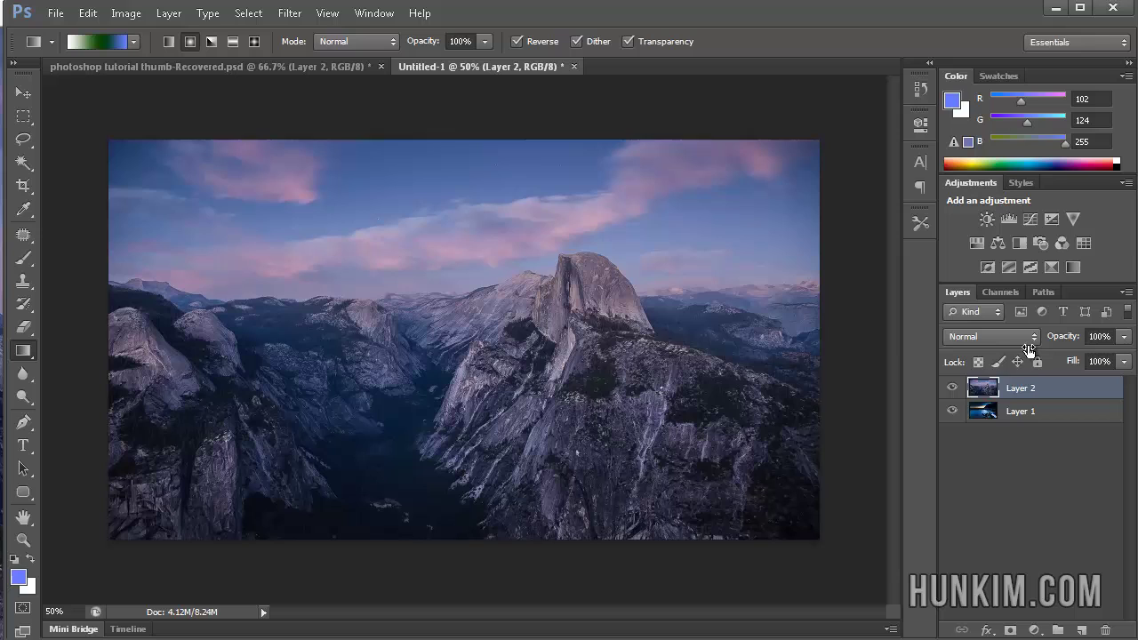
left_click(23, 93)
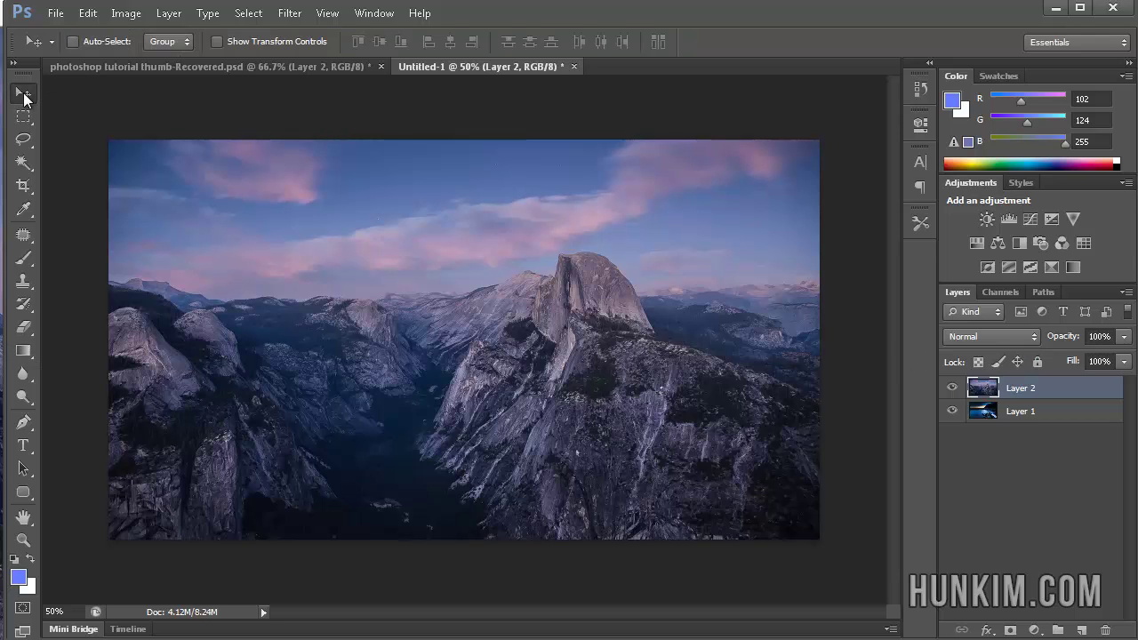
left_click_drag(298, 257, 546, 260)
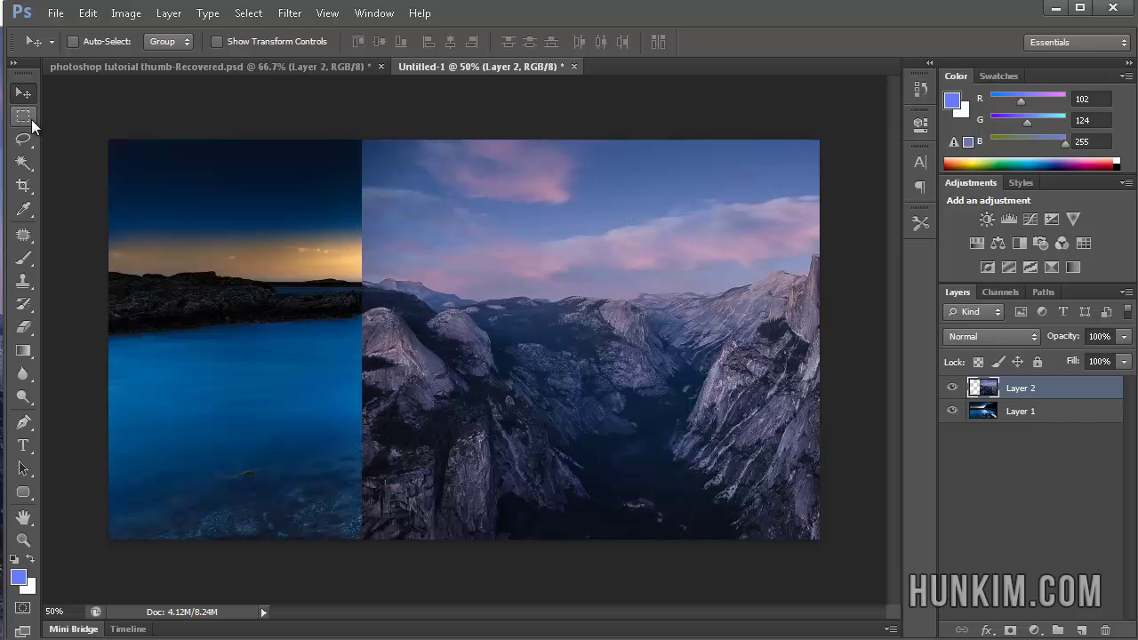
- Set the Rectangular Marquee feather to 100 px
left_click(24, 118)
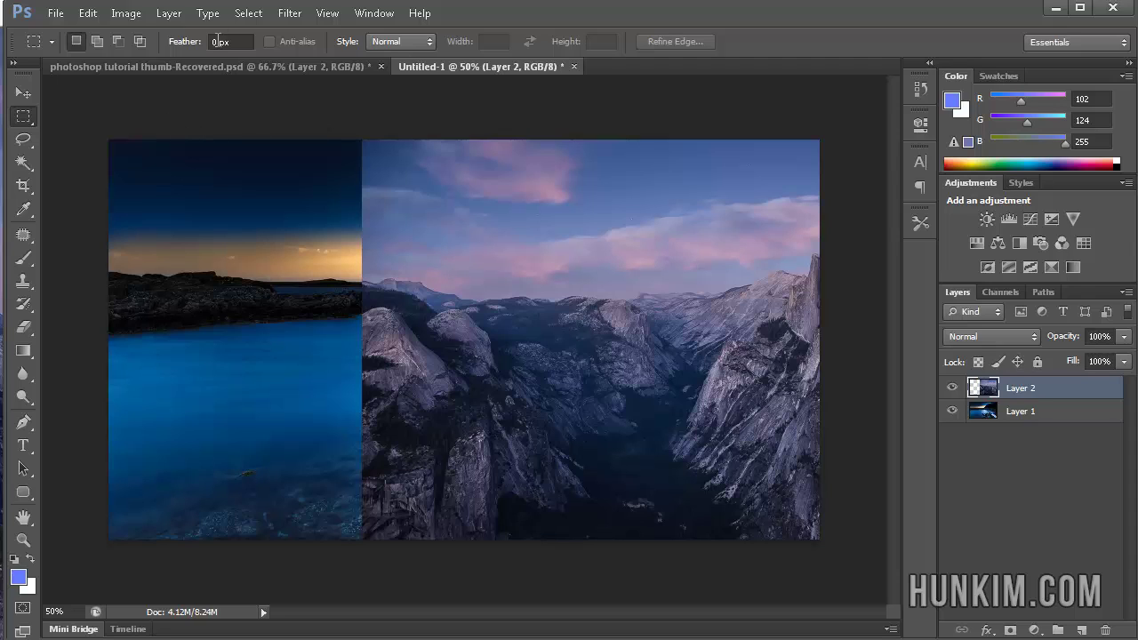
left_click(221, 42)
type("100")
key("Return")
- Select a tall band across the seam, trial-erase the Half Dome layer there, then undo
left_click_drag(296, 95, 547, 578)
key("Delete")
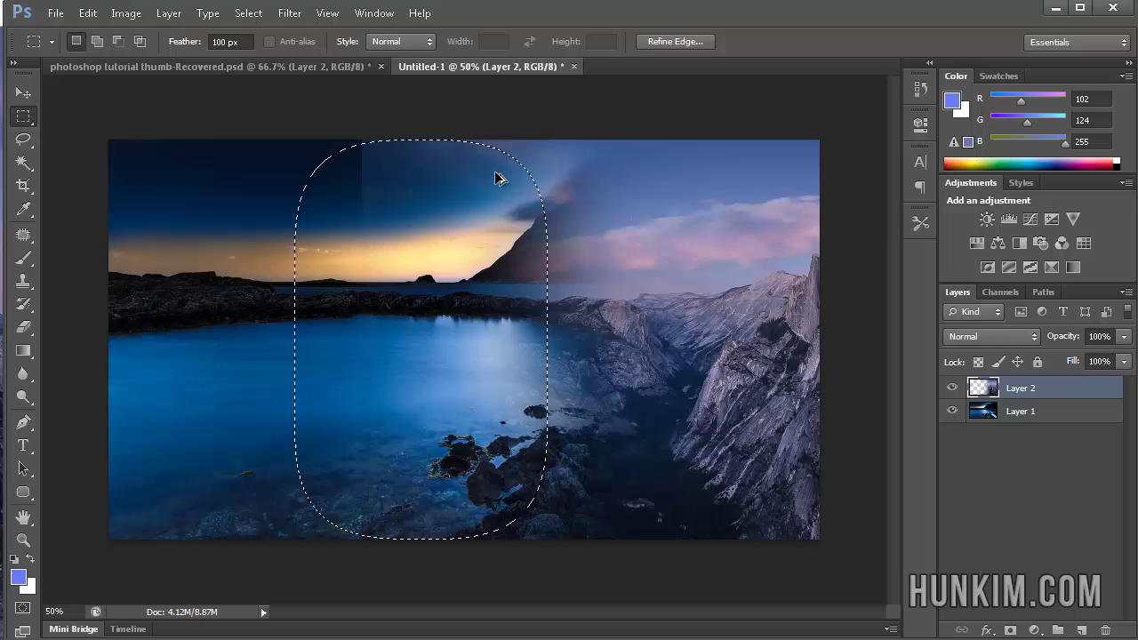
key("ctrl+z")
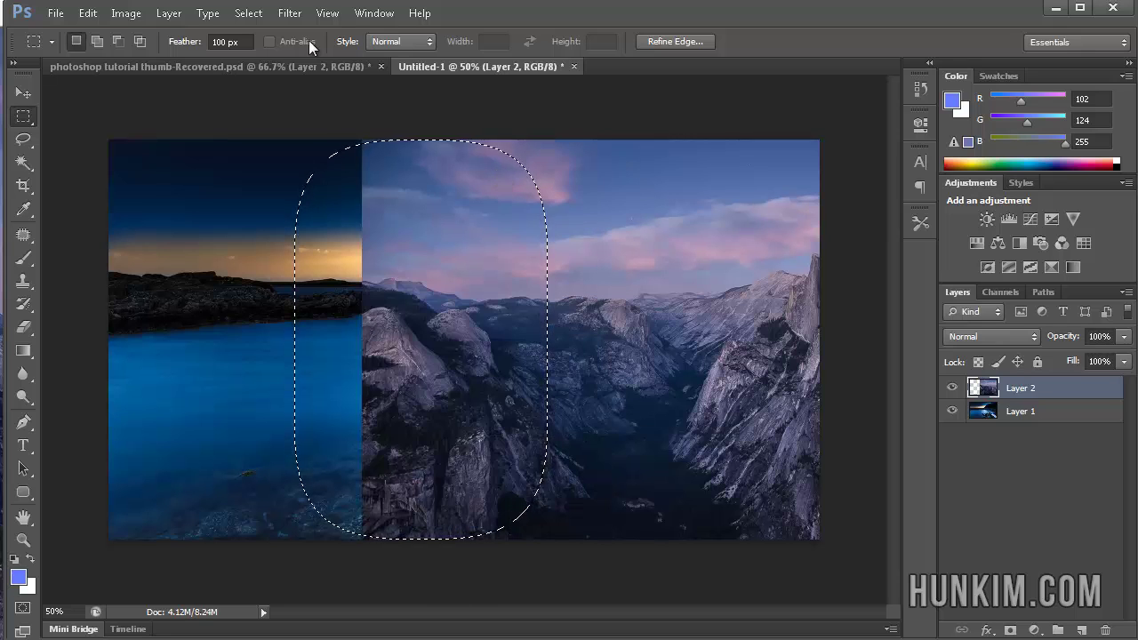
- Clear the current selection and set the marquee feather to 50 px
left_click(248, 14)
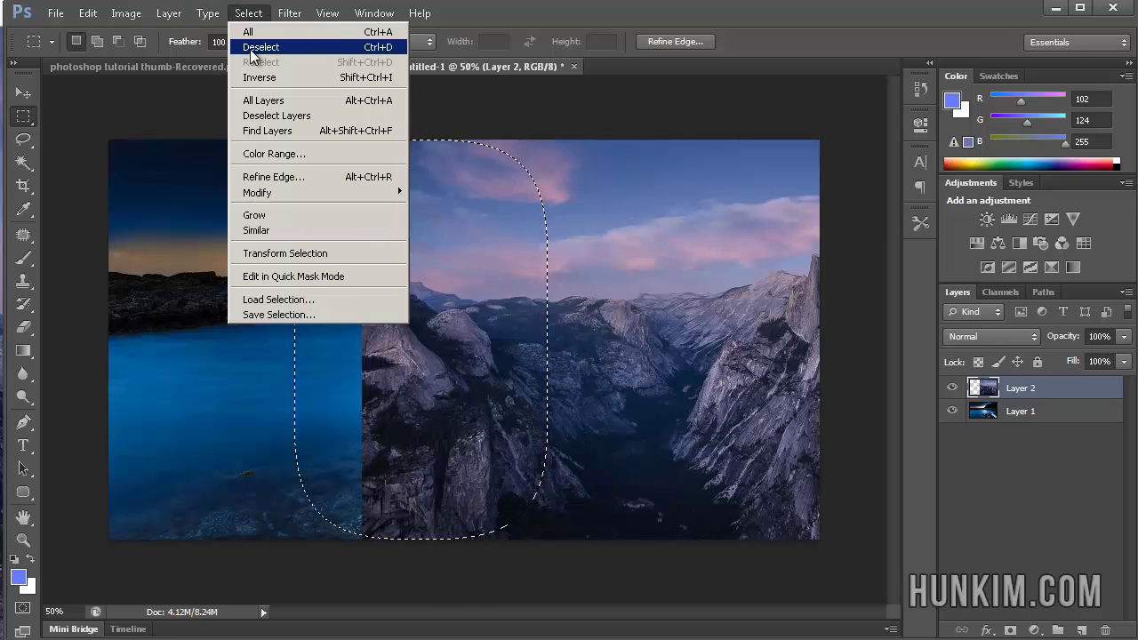
left_click(253, 47)
double_click(222, 41)
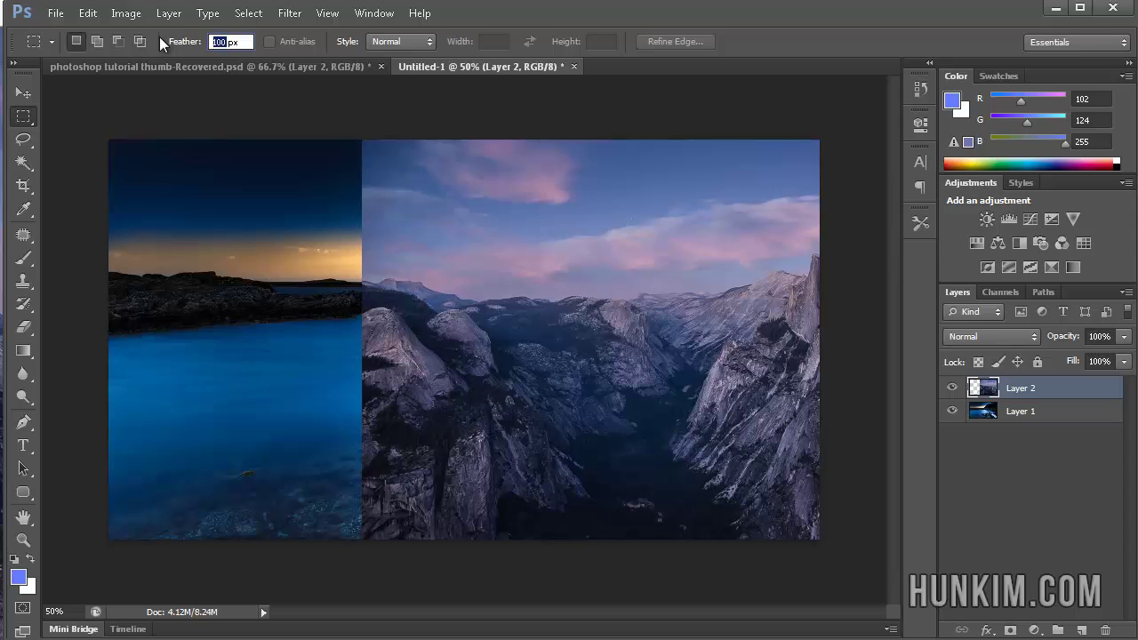
type("50")
key("Return")
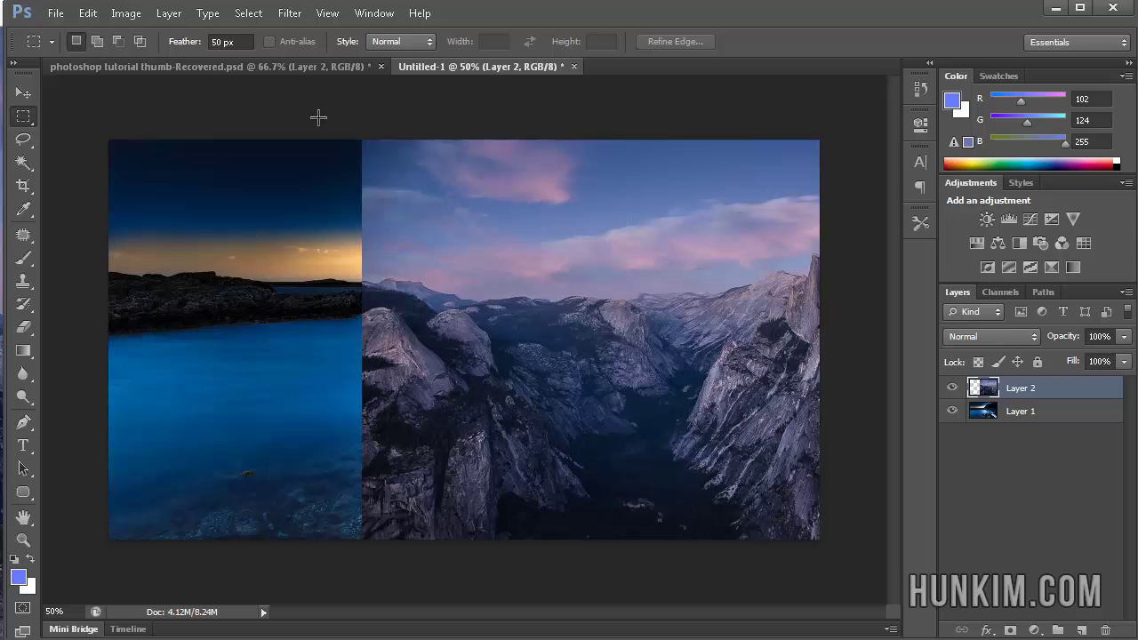
- Select a band down the seam, trial-erase the Half Dome layer, then undo and deselect
left_click_drag(319, 116, 514, 571)
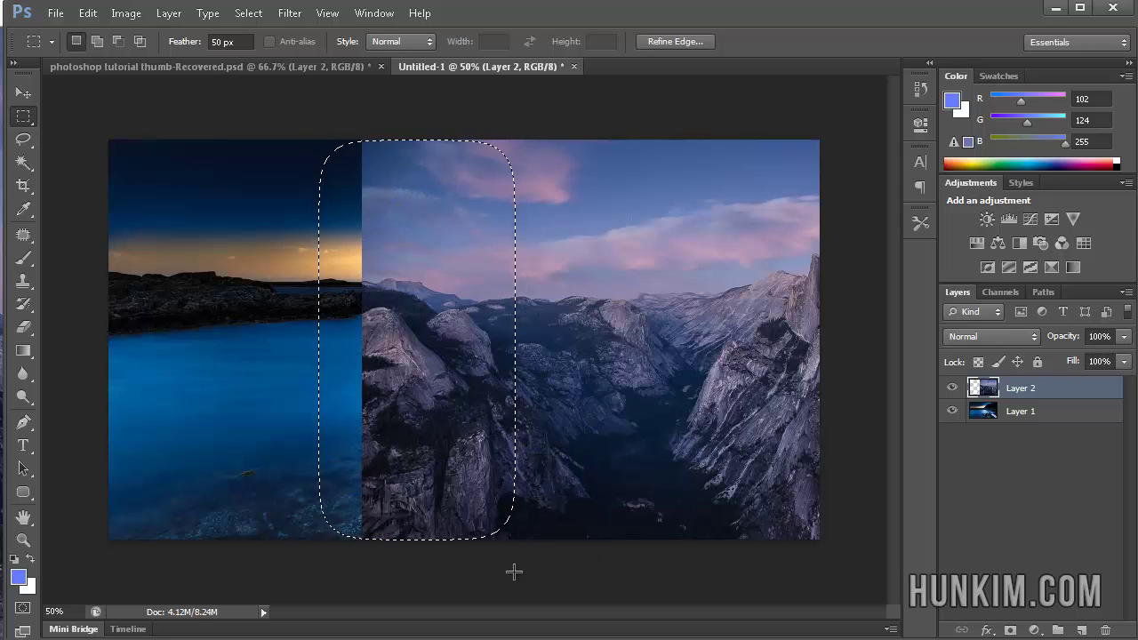
key("Delete")
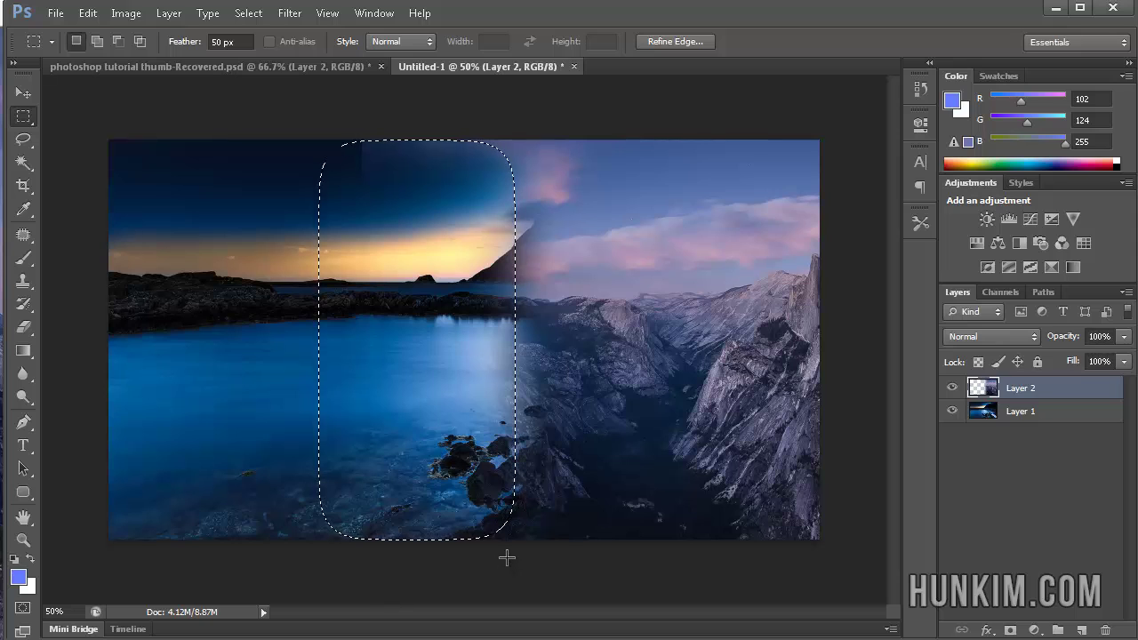
key("ctrl+z")
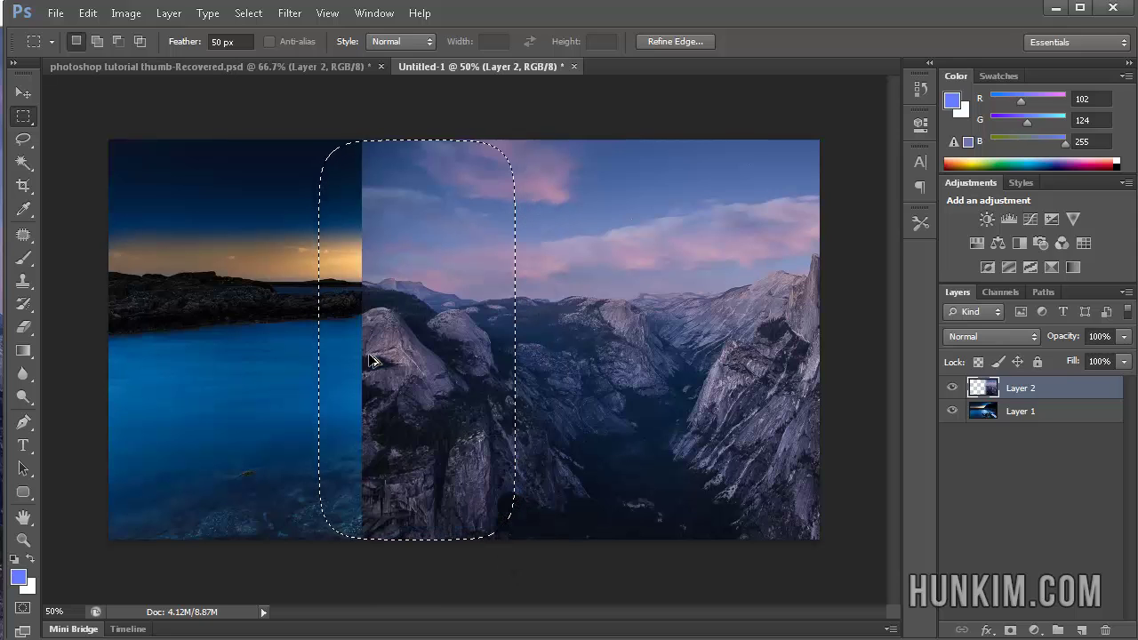
key("ctrl+d")
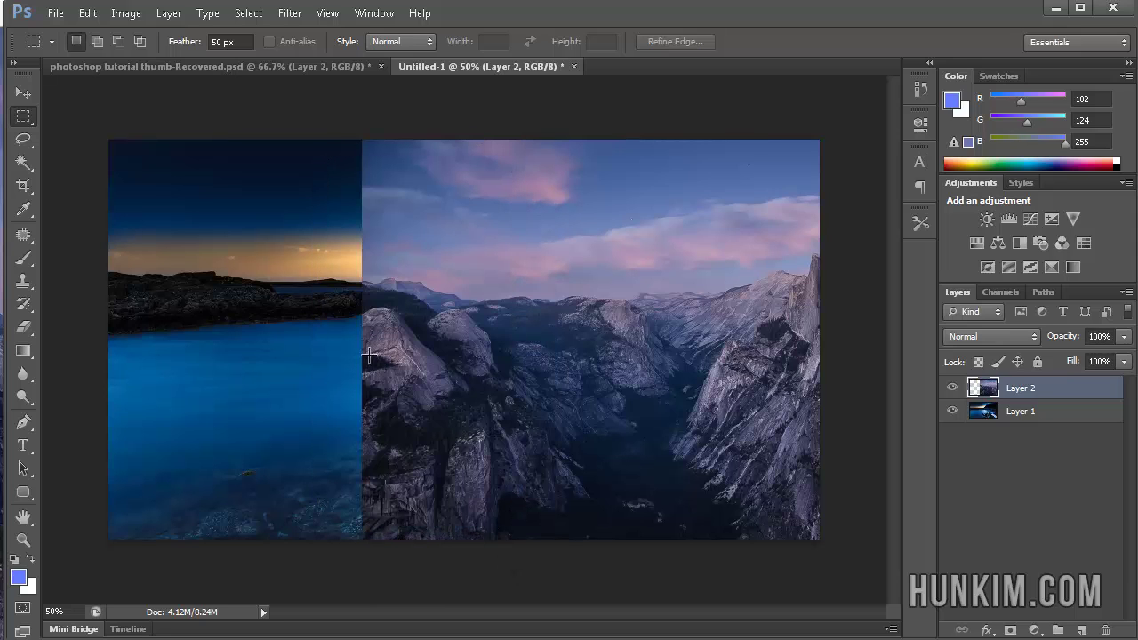
- Set the feather to 30 px, select a band straddling the seam, and undo a trial erase there
left_click(225, 40)
type("30")
key("Return")
left_click_drag(292, 100, 511, 606)
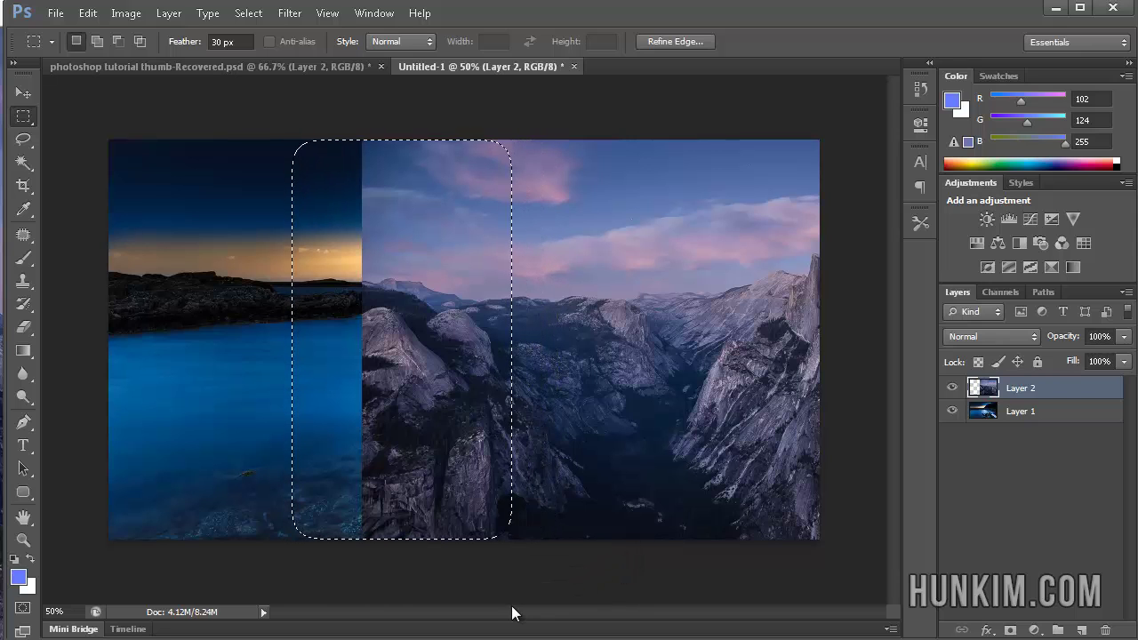
key("Delete")
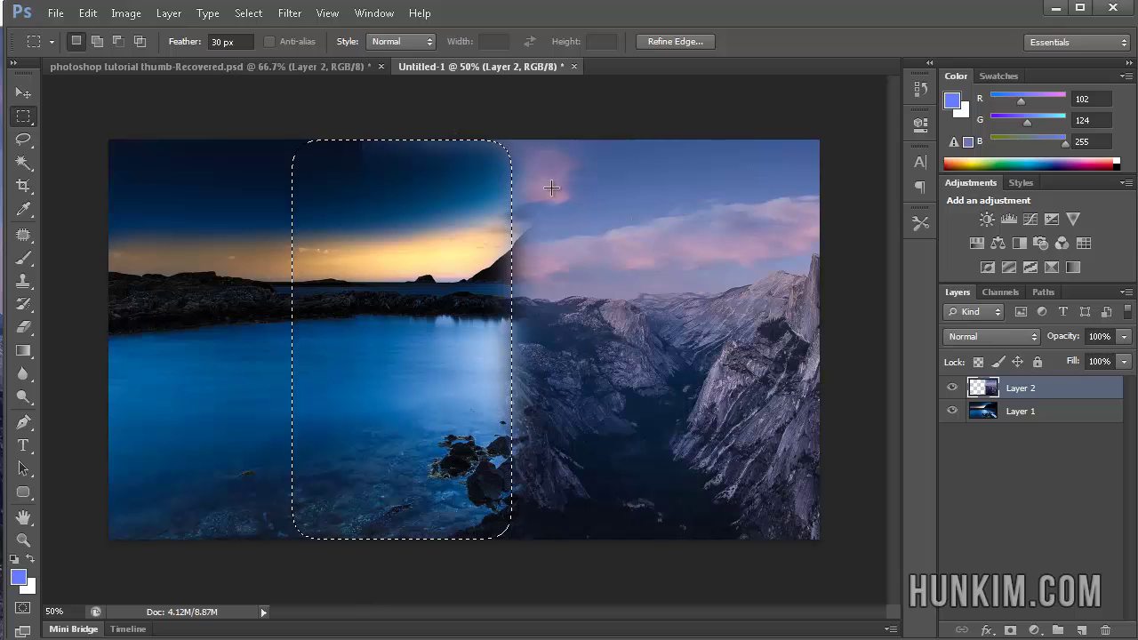
key("ctrl+z")
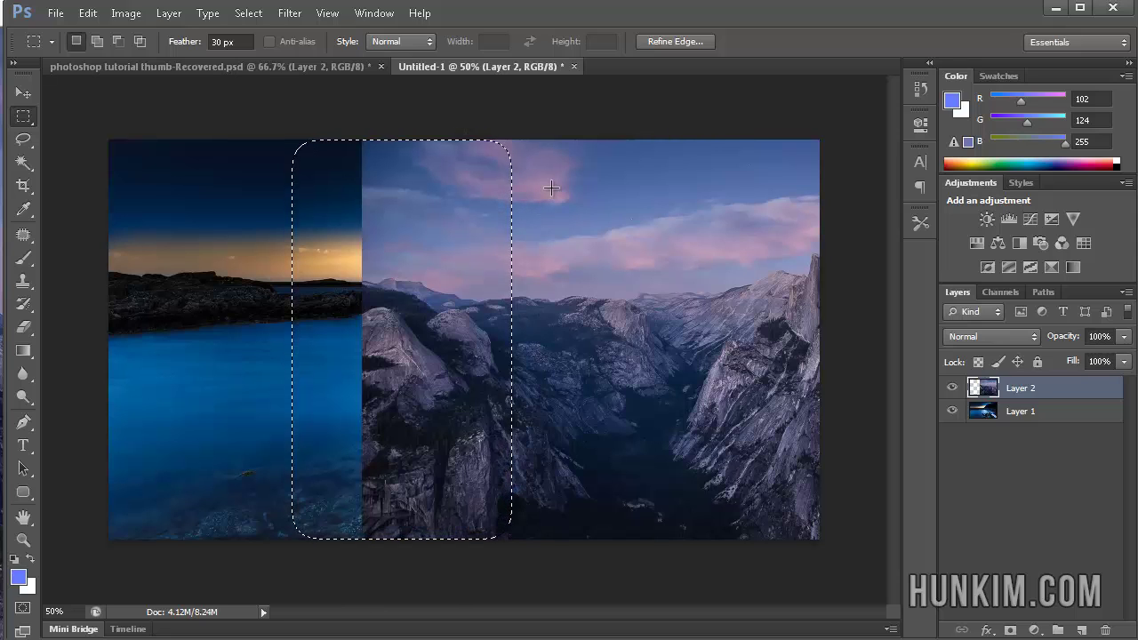
- Deselect, zoom out twice, and enter 80 px as the marquee feather
key("ctrl+d")
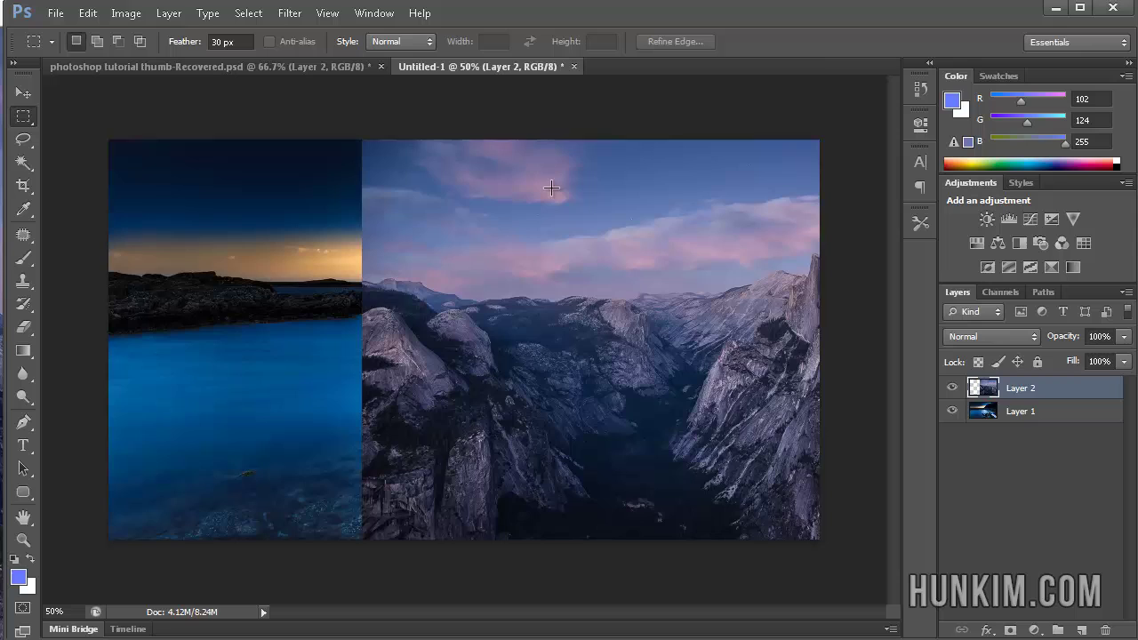
key("ctrl+minus")
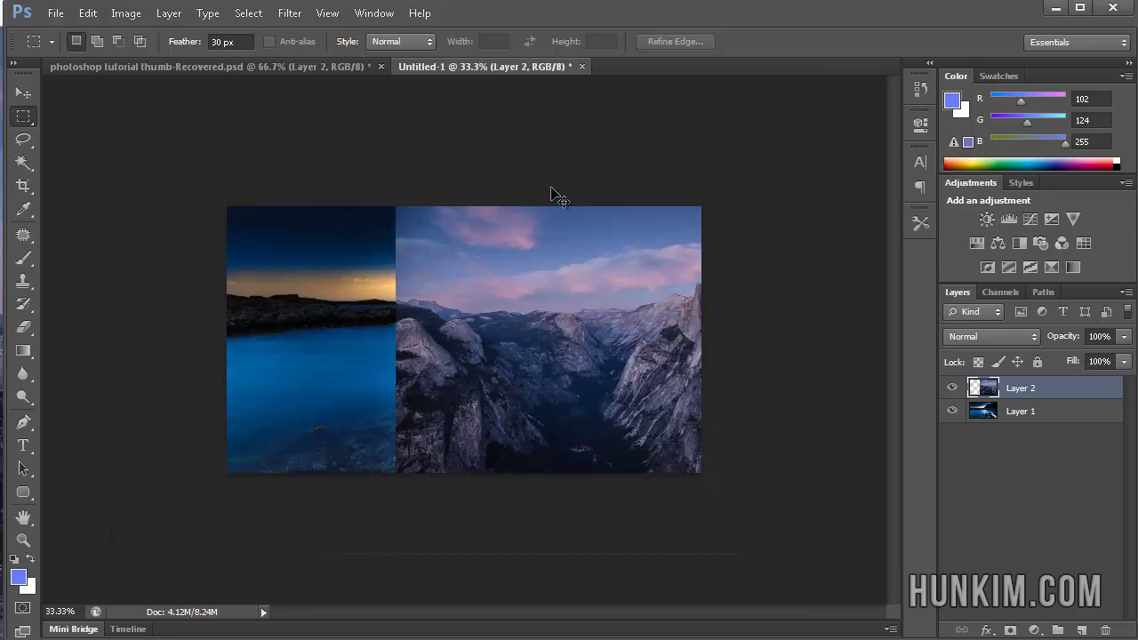
key("ctrl+minus")
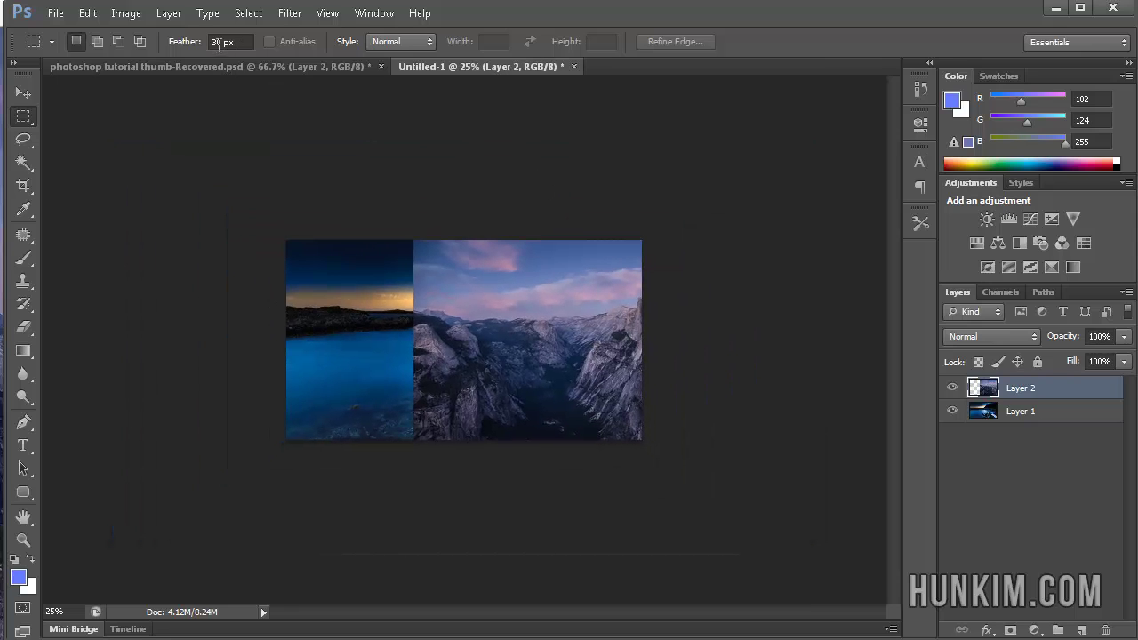
left_click(218, 42)
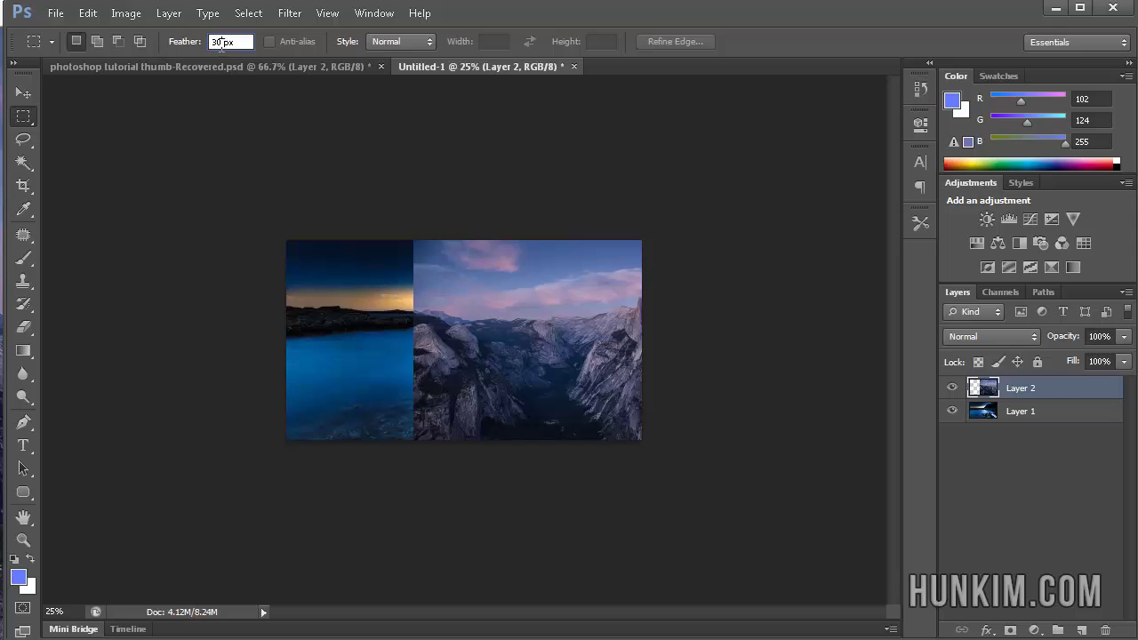
type("80")
- Switch to the Polygonal Lasso Tool with an 80 px feather
left_click(24, 139)
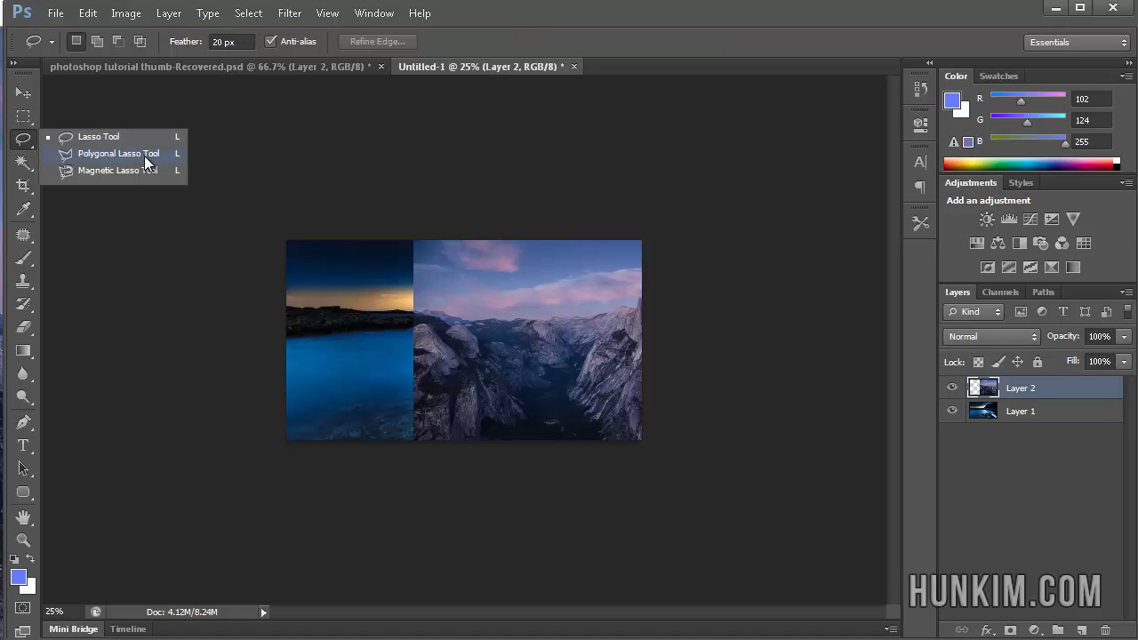
left_click(142, 155)
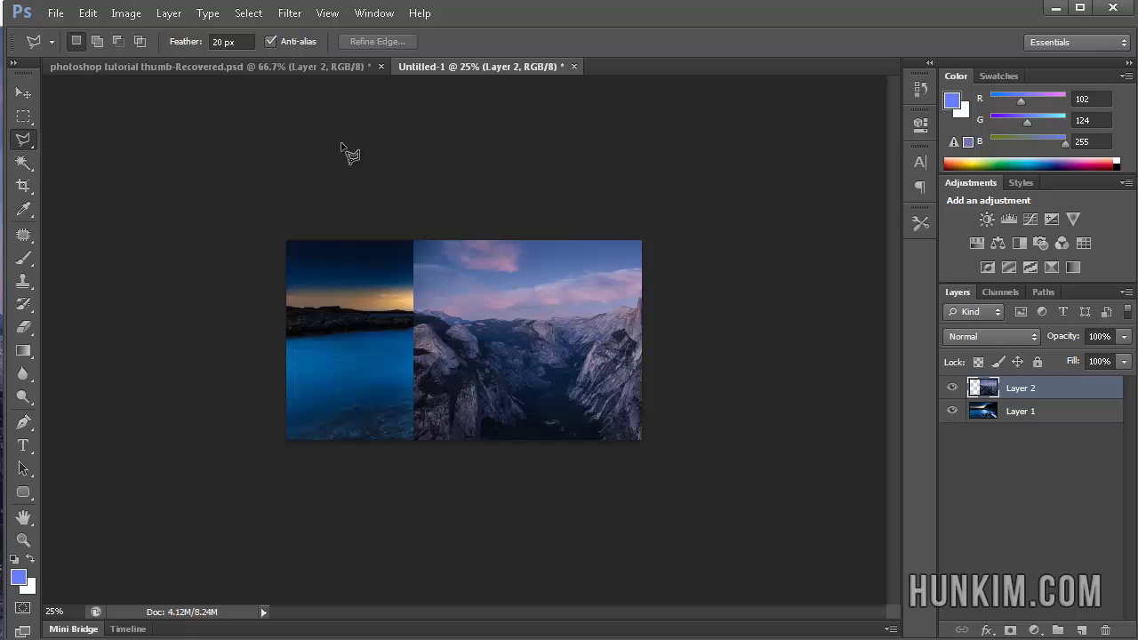
left_click(217, 41)
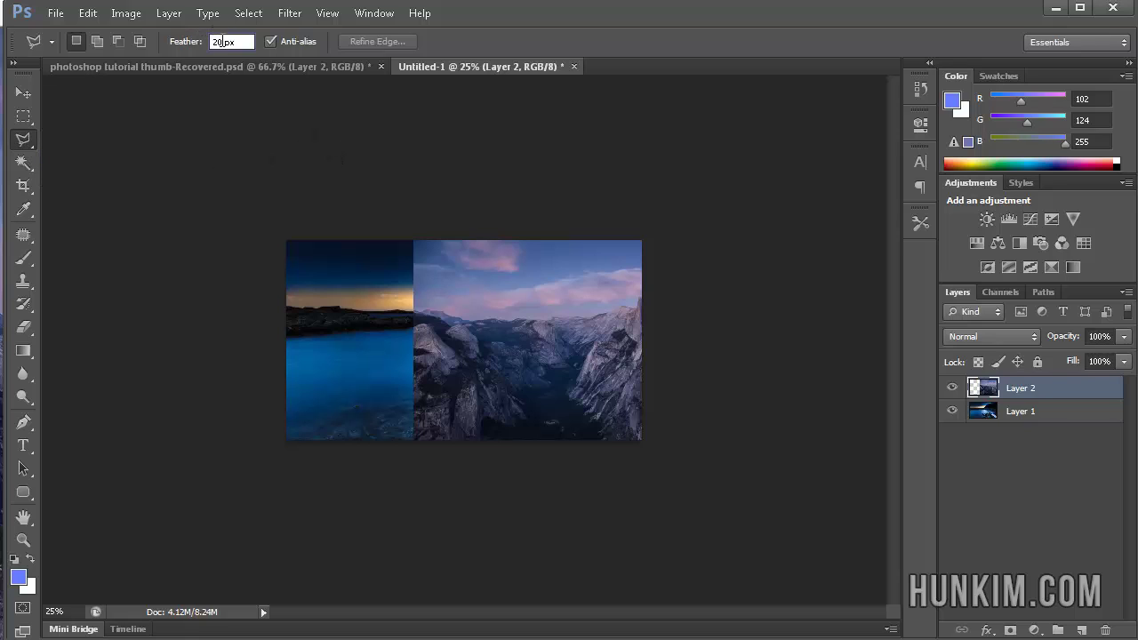
type("80")
key("Return")
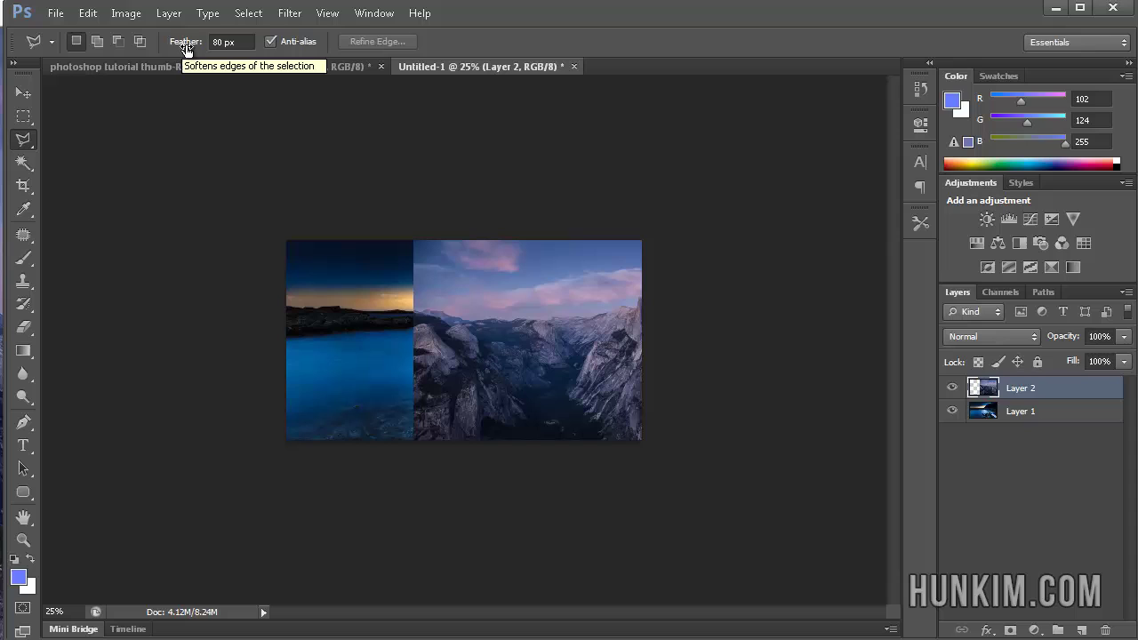
- Draw a four-corner polygon around the seam and close it into a feathered selection
left_click(321, 152)
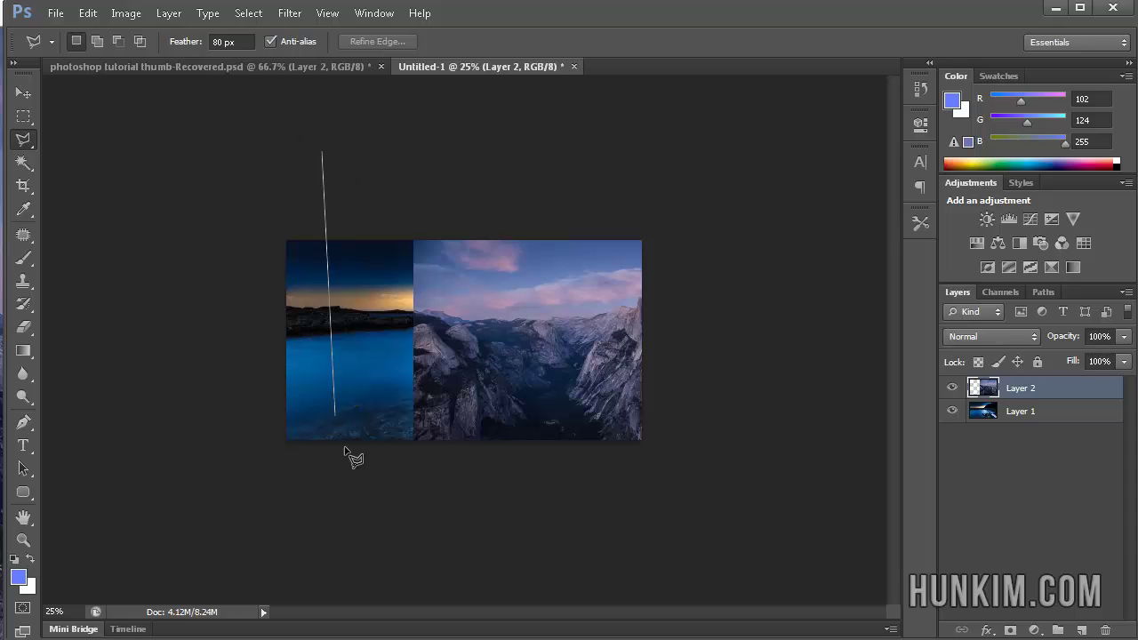
left_click(310, 548)
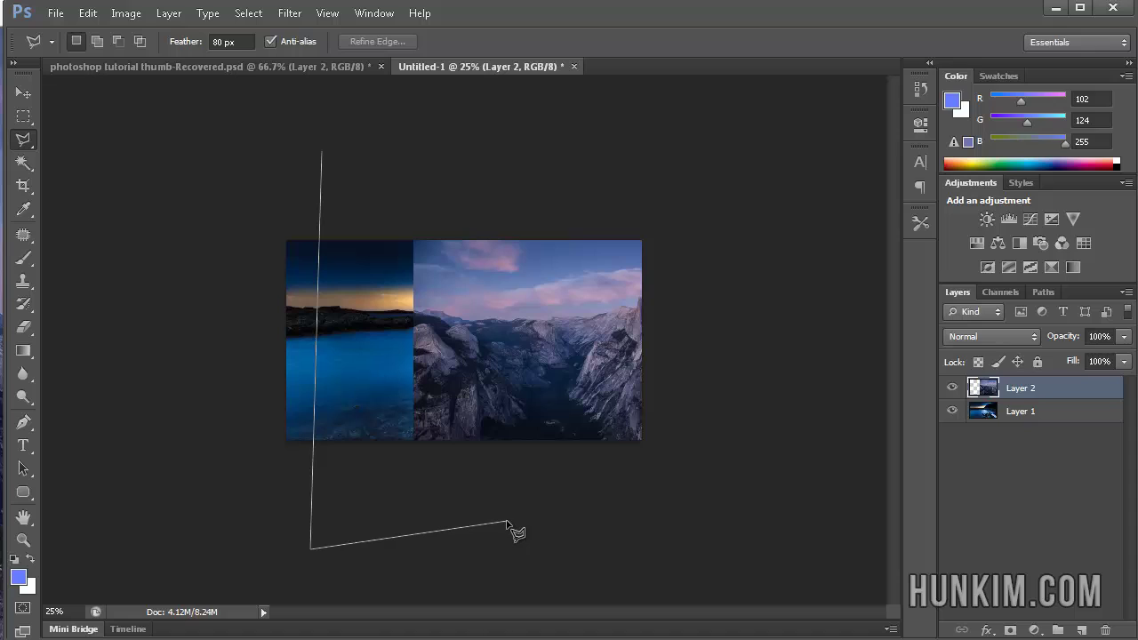
left_click(506, 522)
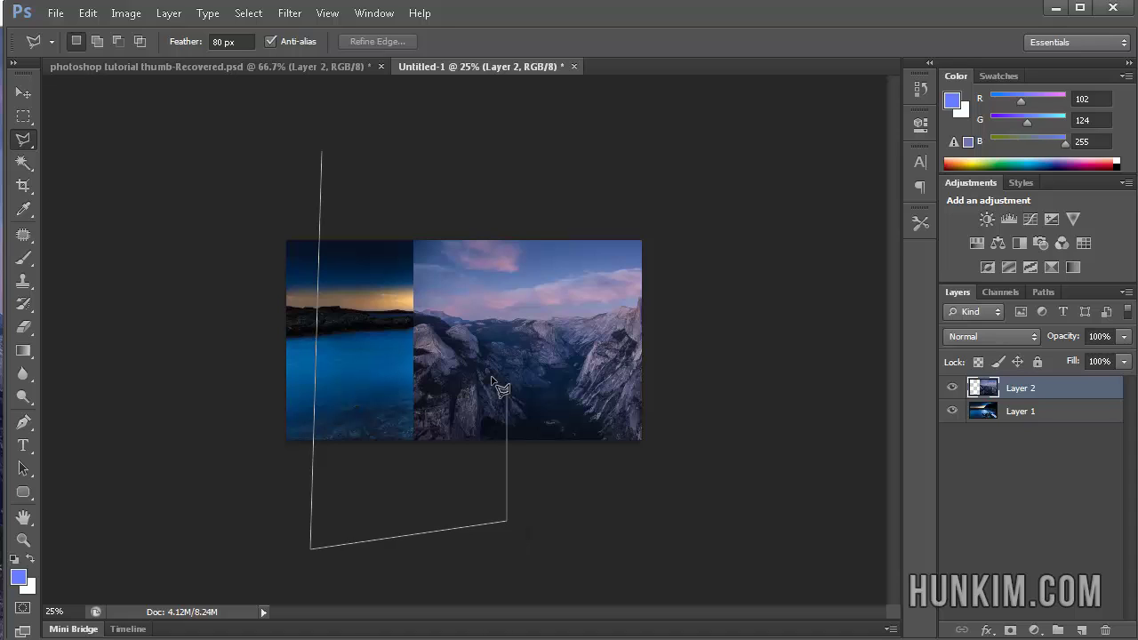
left_click(507, 135)
left_click(324, 154)
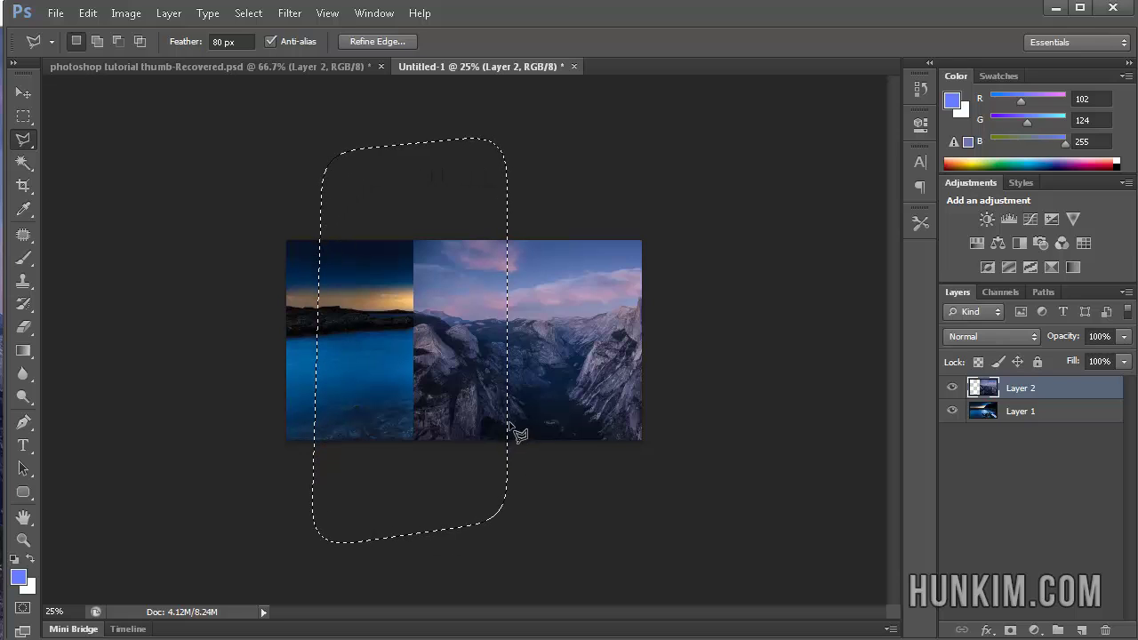
- Delete the mountain photo inside the 80 px selection, inspect the blend zoomed in, then undo and deselect
key("Delete")
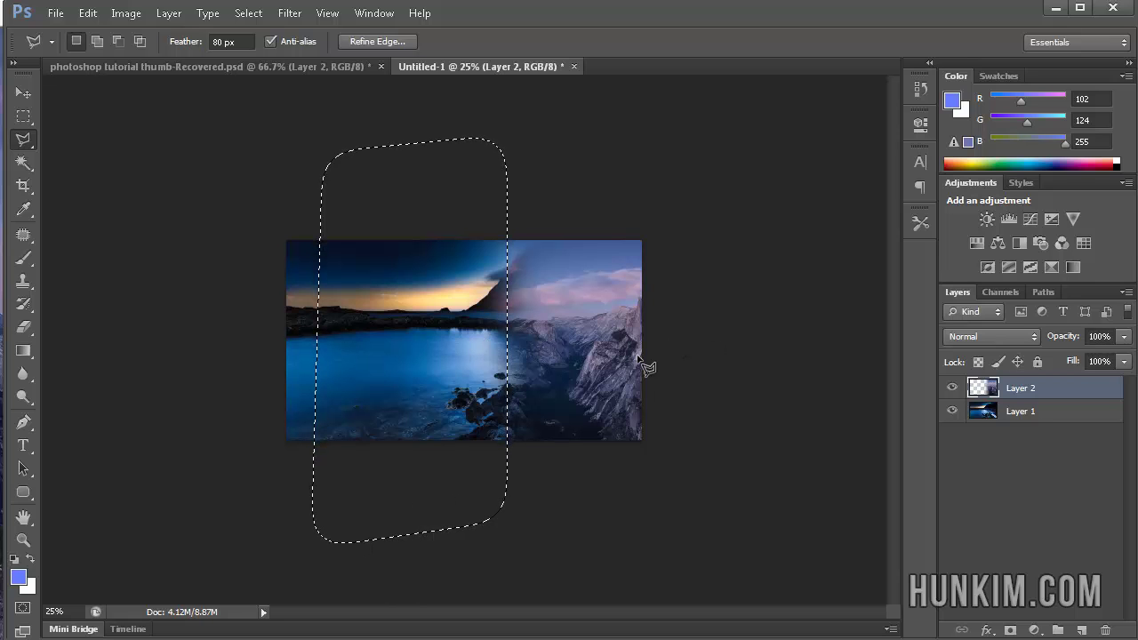
key("ctrl+d")
key("ctrl+plus")
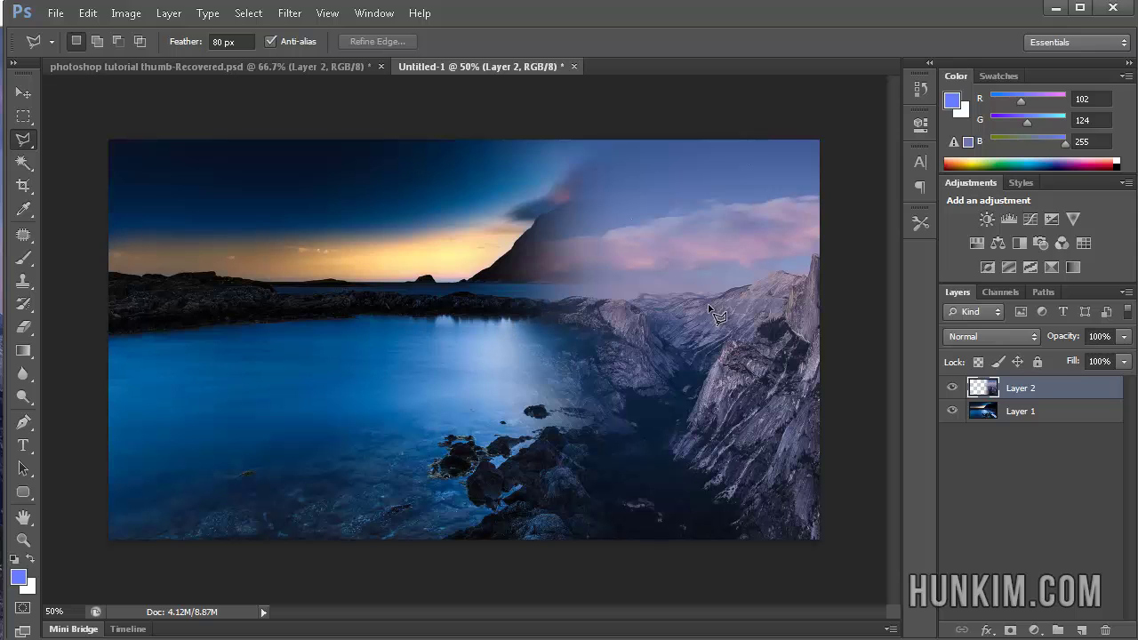
key("ctrl+alt+z")
key("ctrl+alt+z")
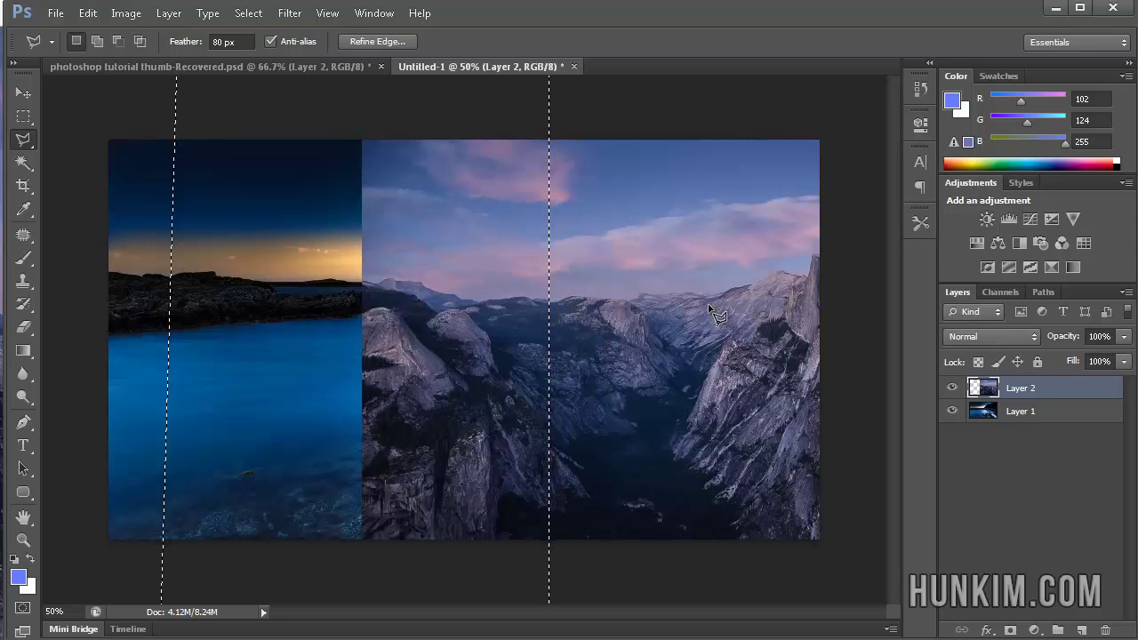
key("ctrl+d")
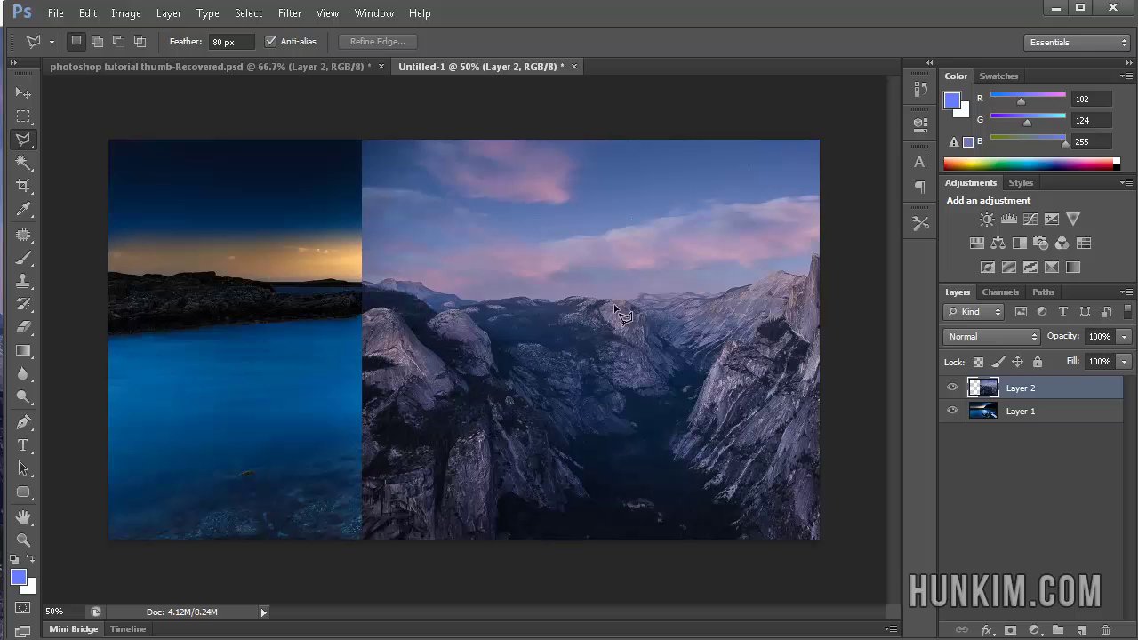
- Nudge the Half Dome layer left with the Move tool and zoom out to 33.3%
left_click(23, 95)
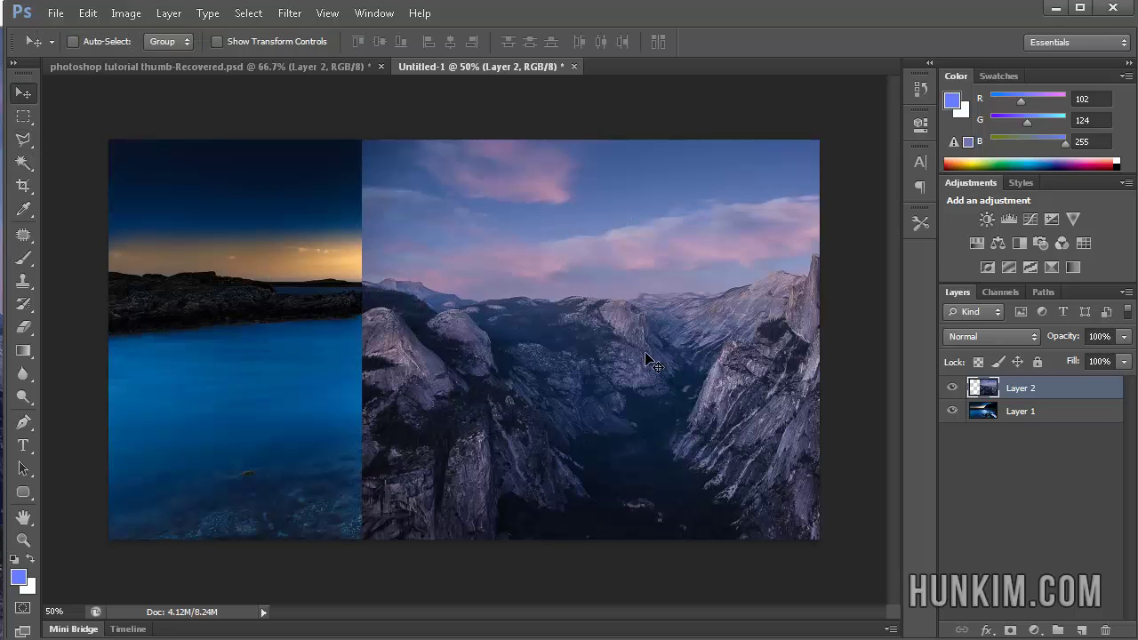
key("shift+Left")
key("shift+Left")
key("shift+Left")
key("shift+Left")
key("shift+Left")
key("shift+Left")
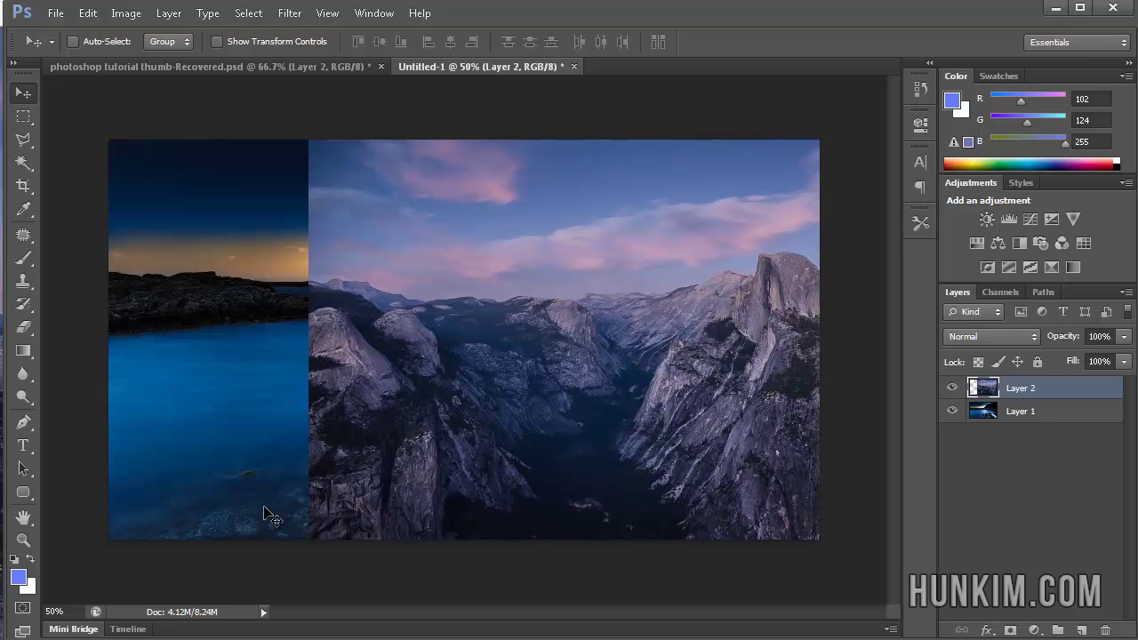
key("ctrl+minus")
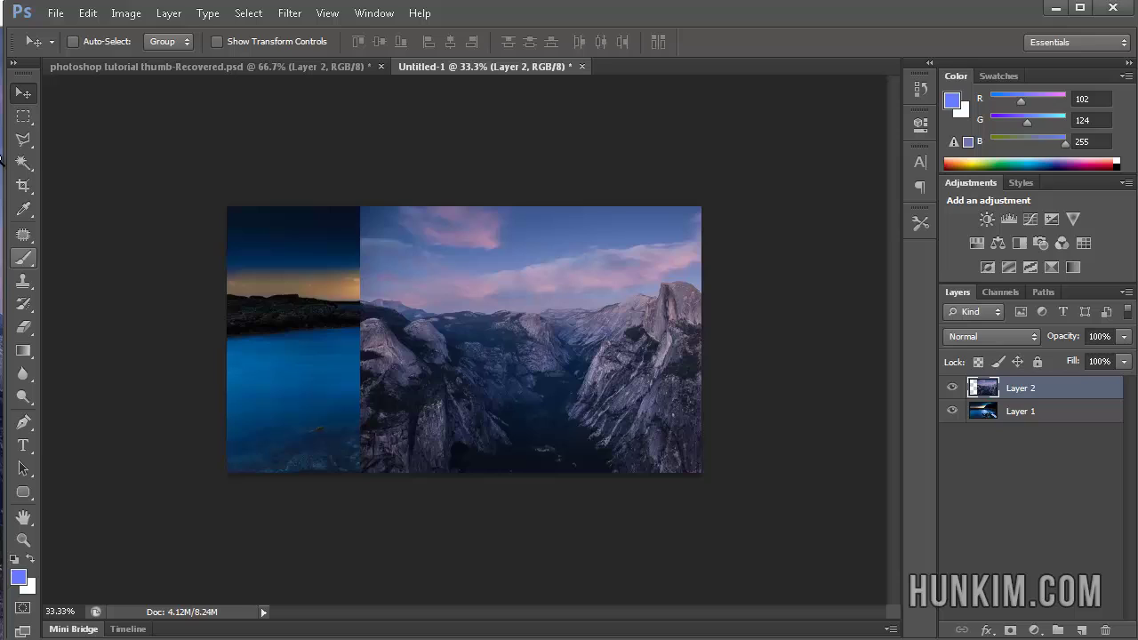
- Set the Polygonal Lasso feather to 100 px and draw a five-corner diagonal selection across the seam
left_click(23, 141)
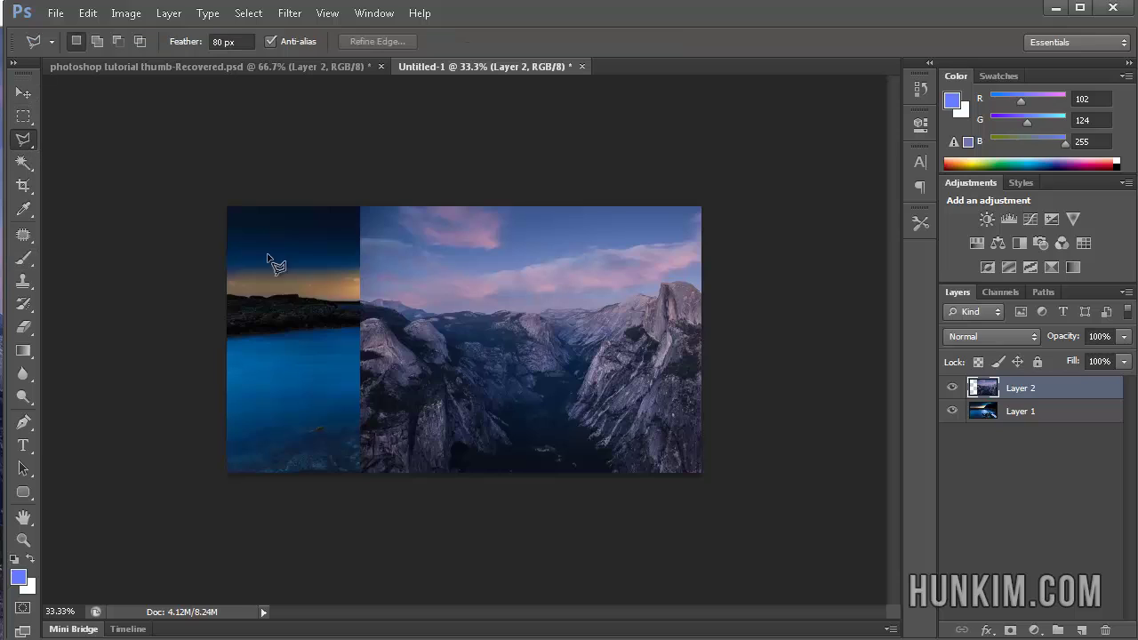
left_click(220, 41)
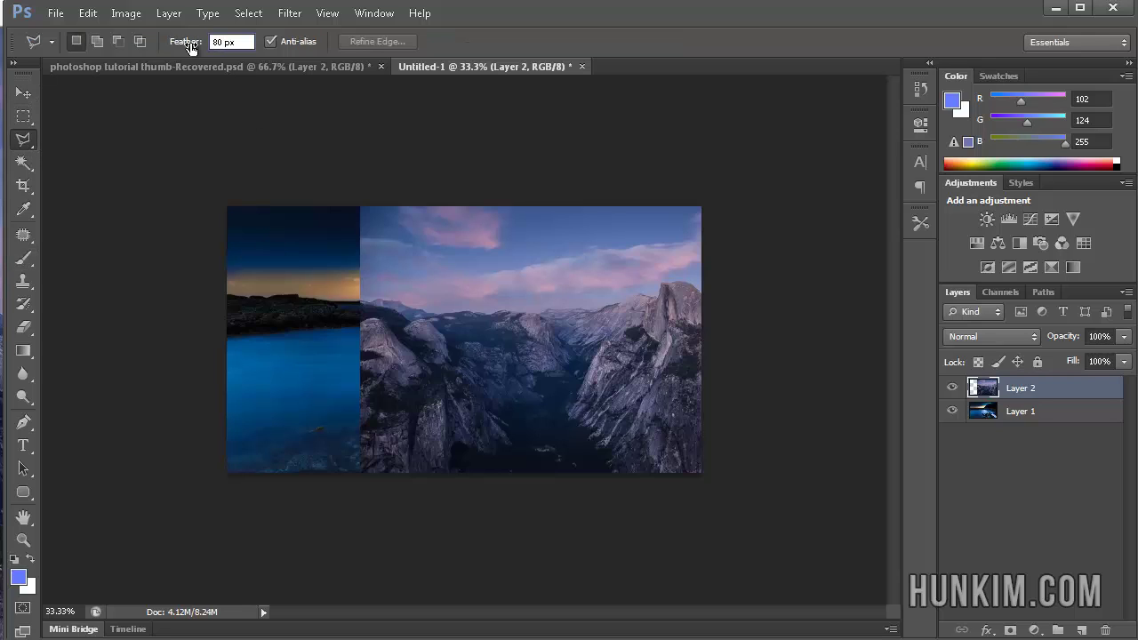
key("Return")
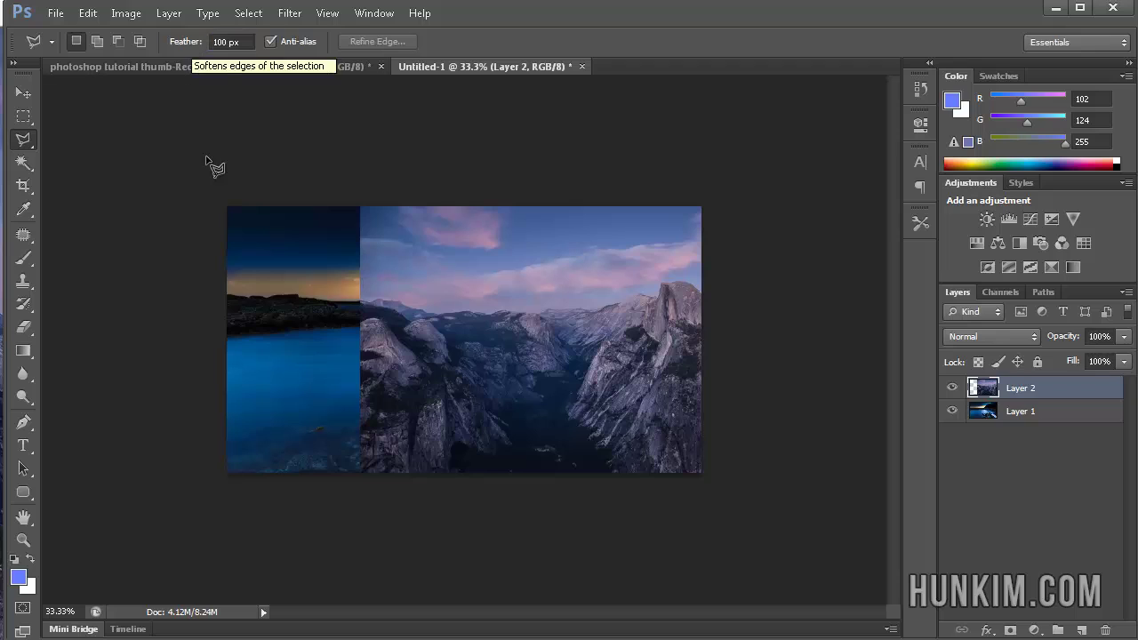
left_click(403, 586)
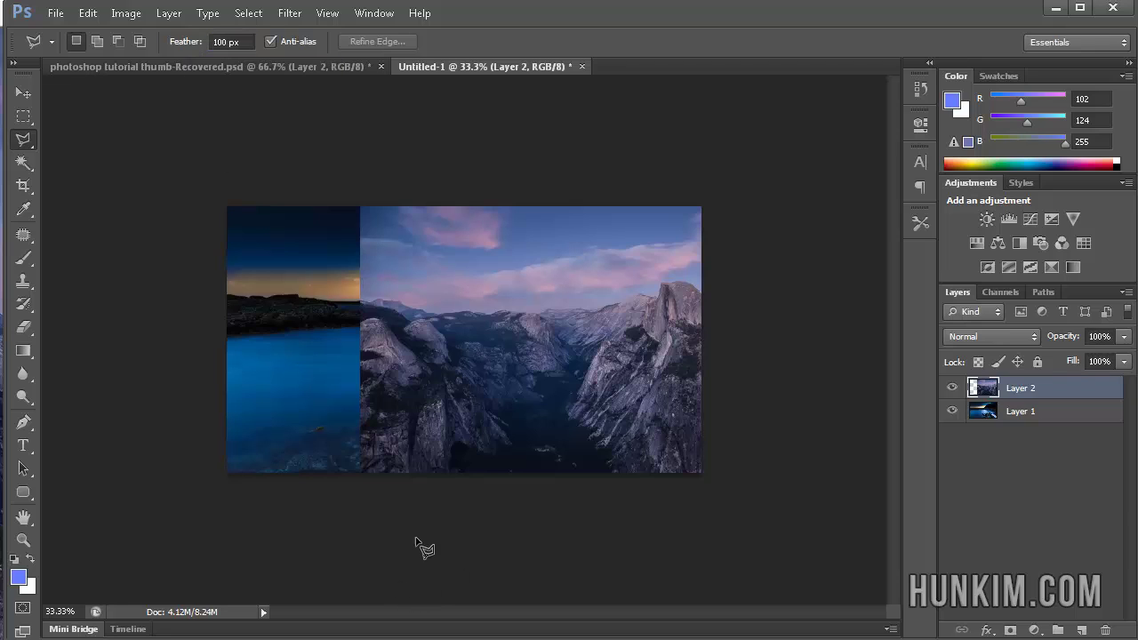
left_click(586, 114)
left_click(255, 78)
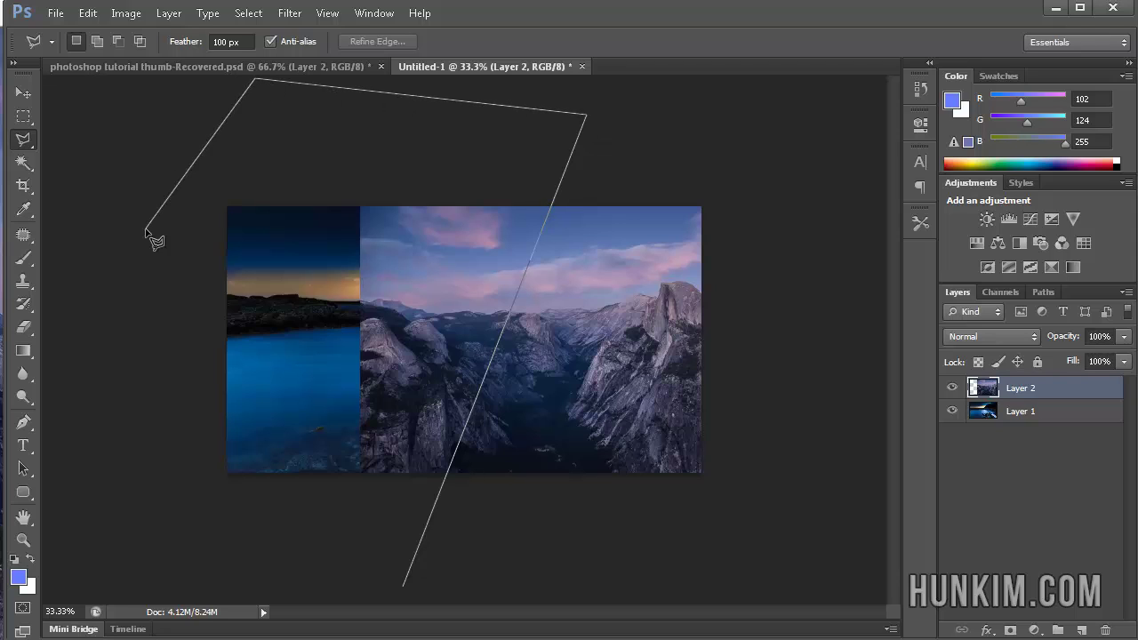
left_click(132, 316)
left_click(201, 534)
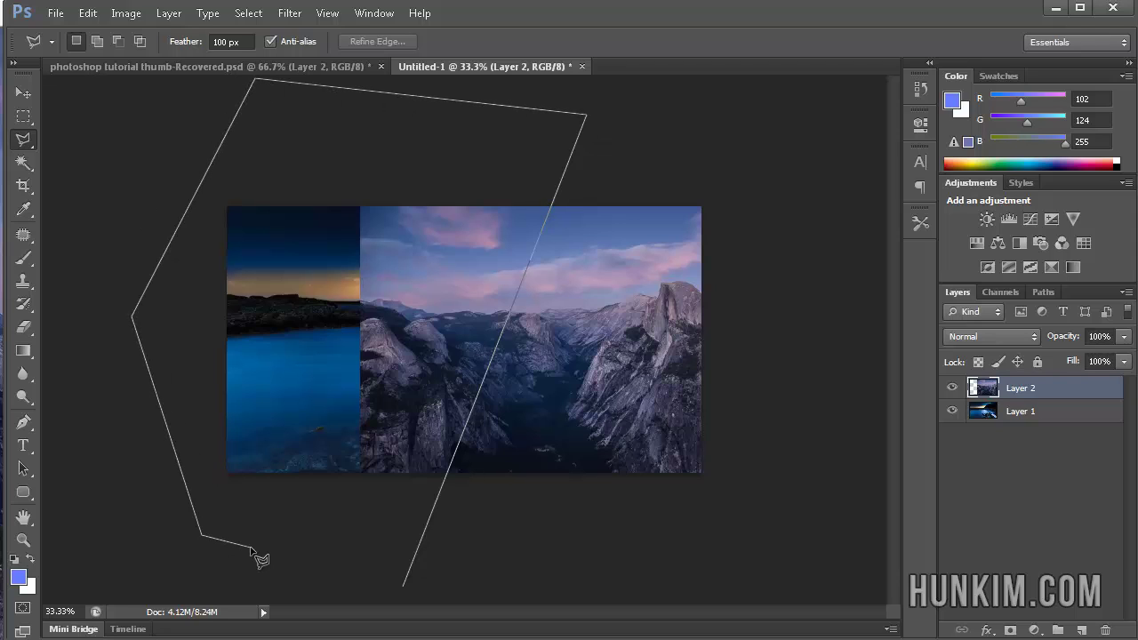
double_click(252, 548)
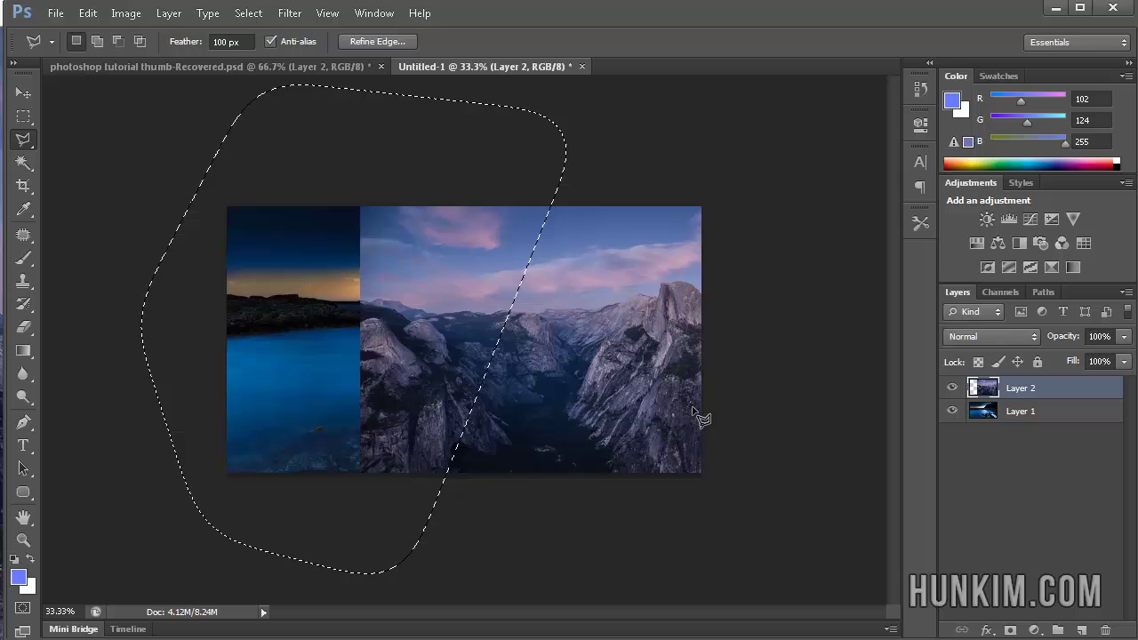
- Clear the 100 px feathered area of the Half Dome layer for a soft diagonal blend, then deselect
key("Delete")
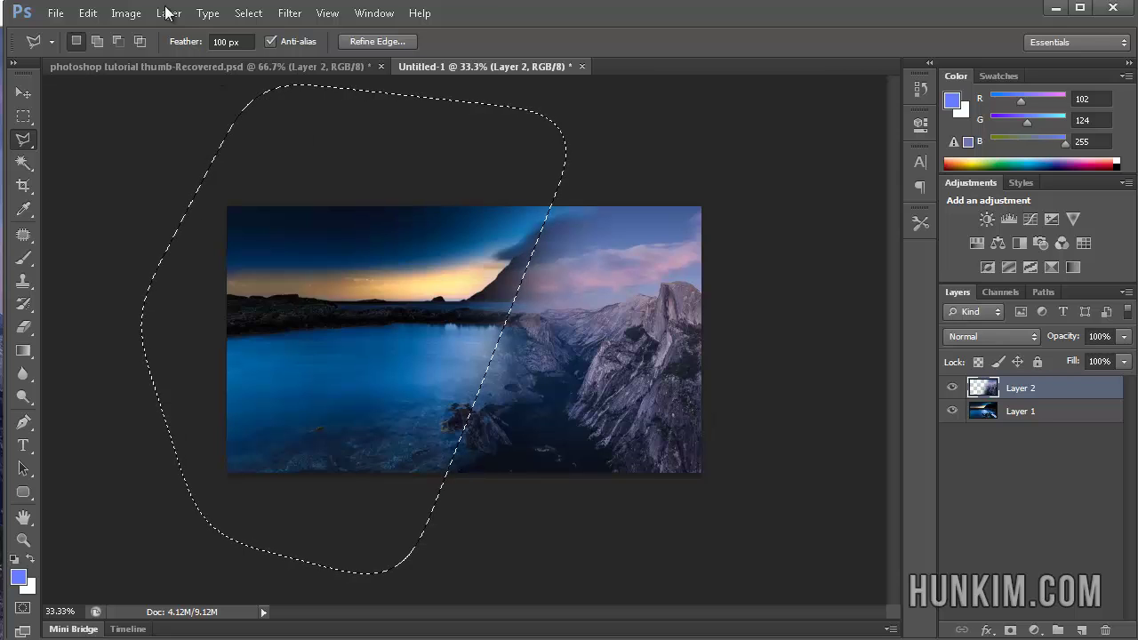
left_click(248, 13)
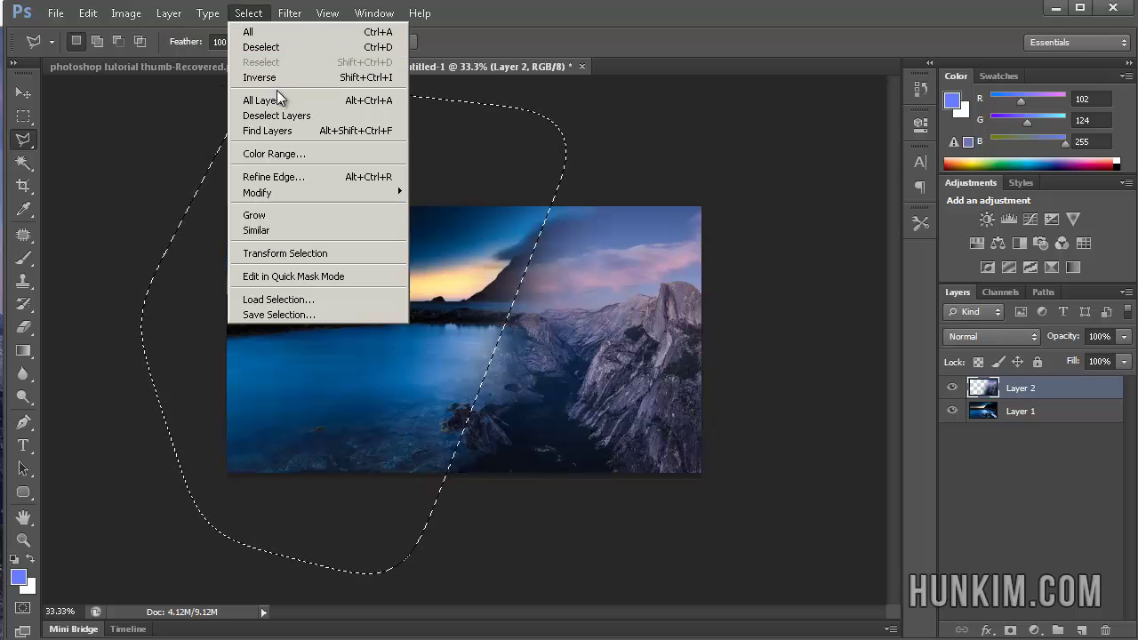
left_click(276, 47)
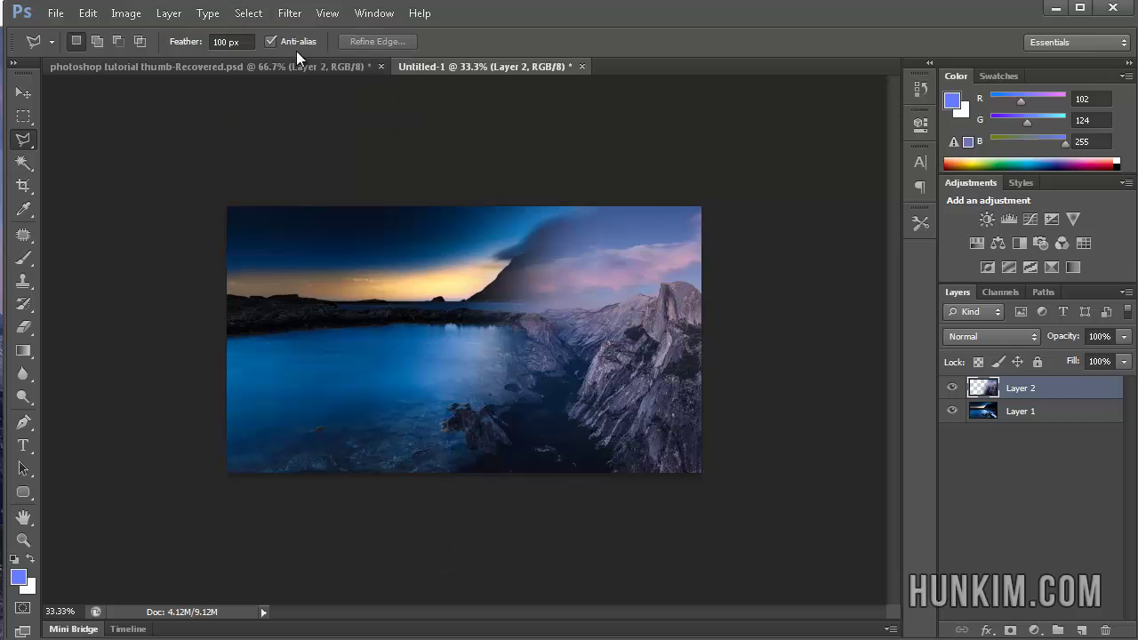